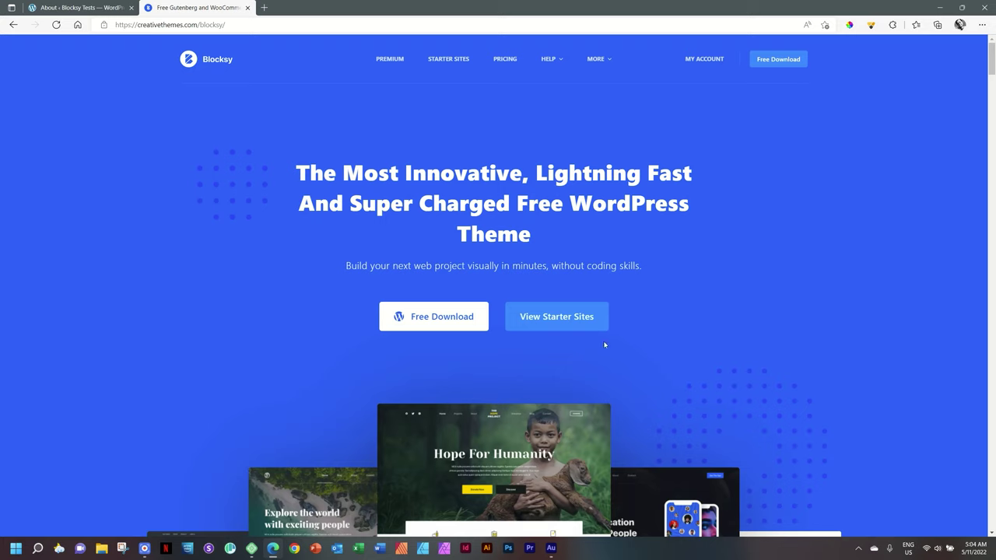
Open the Blocksy Starter Sites page and look through the ready-to-import website templates.
left_click(466, 63)
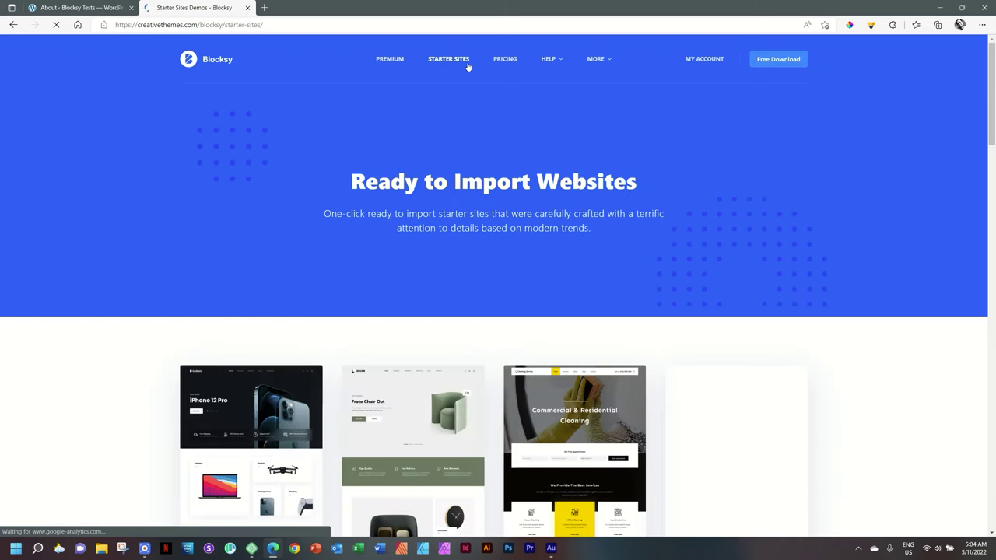
left_click_drag(994, 117, 994, 158)
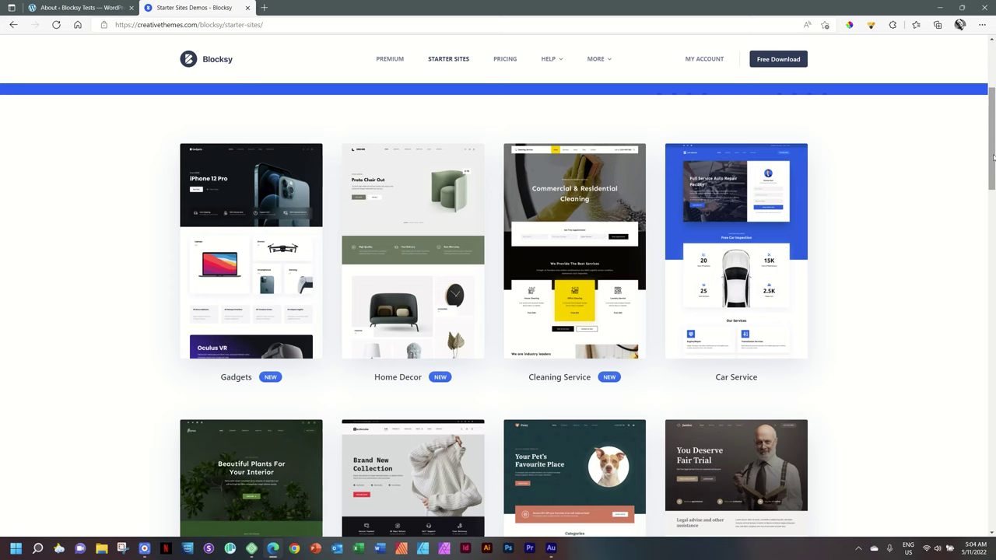
scroll(569, 336, "down", 4)
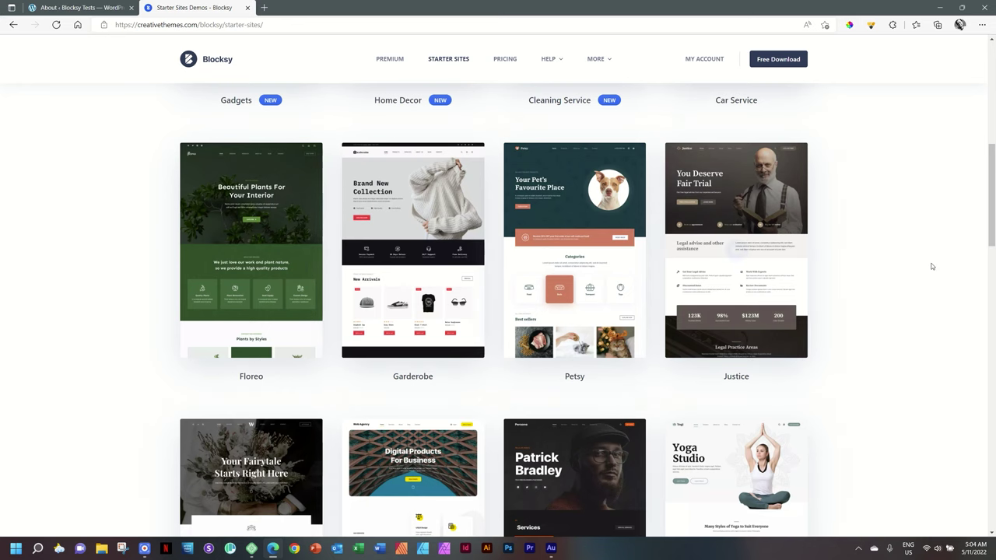
scroll(993, 195, "up", 5)
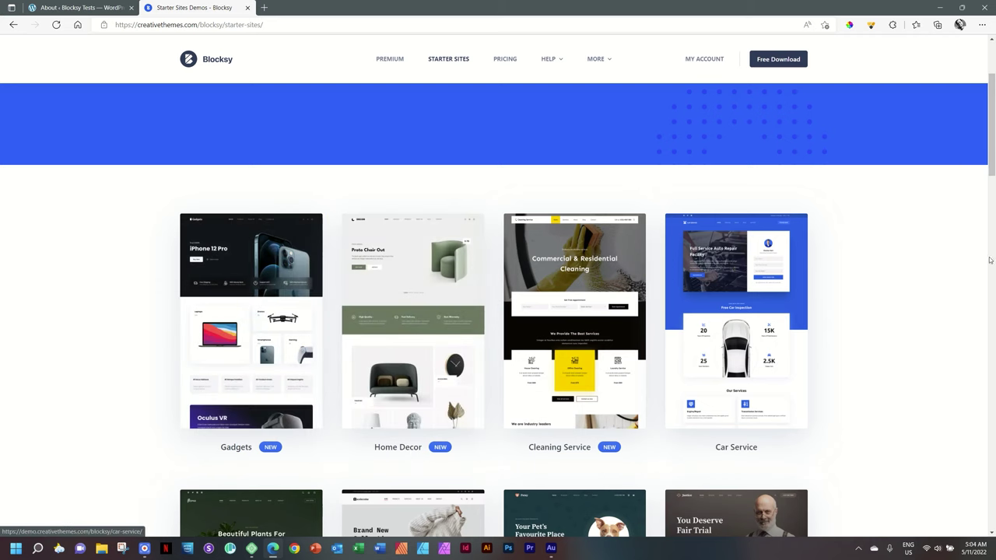
scroll(989, 140, "down", 1)
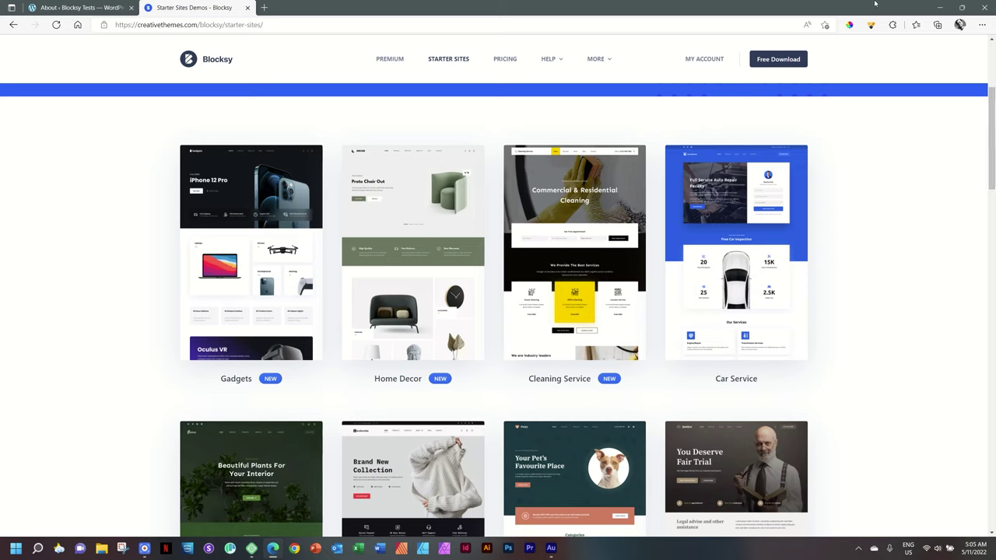
Open the Gadgets starter site demo and review its home page down to the Latest News section.
mouse_move(249, 254)
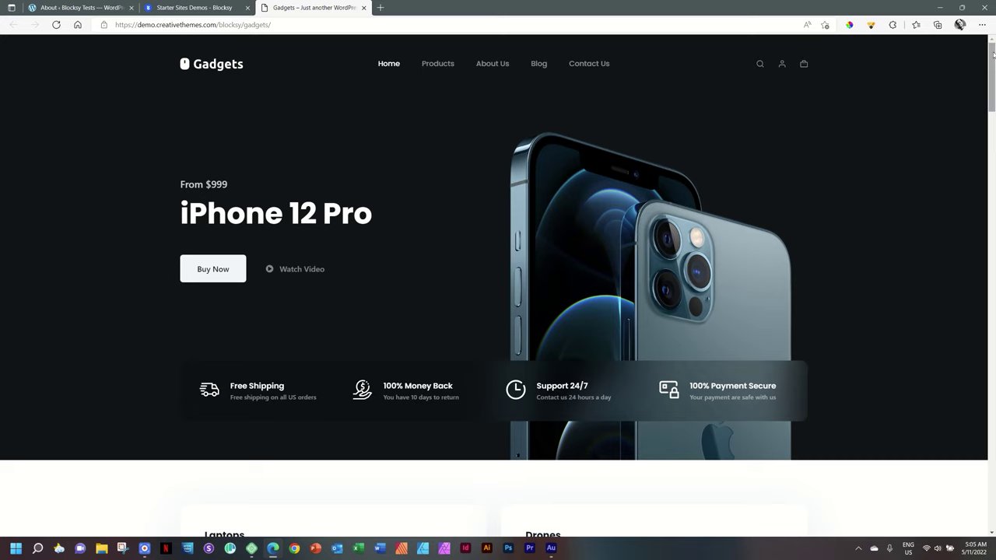
left_click_drag(990, 54, 986, 223)
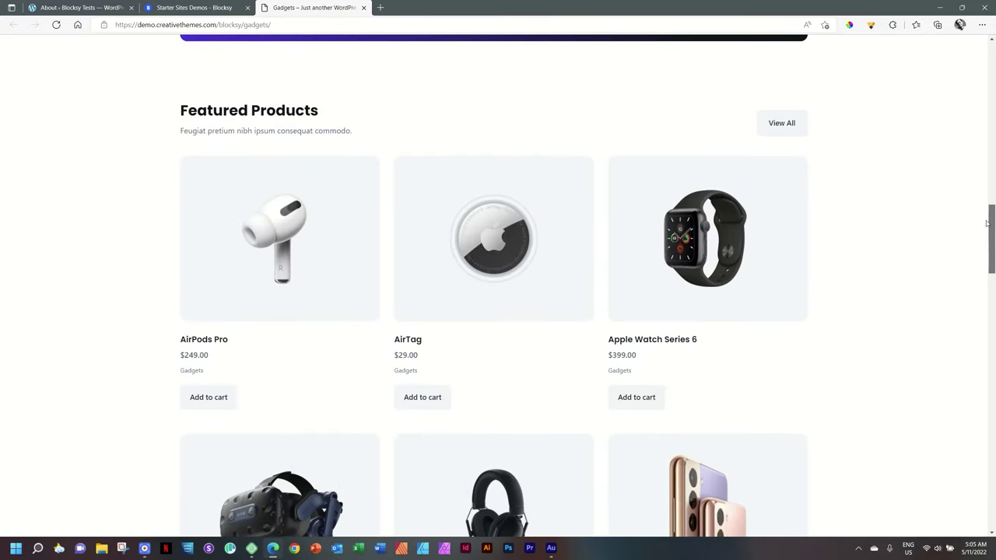
left_click_drag(987, 223, 993, 325)
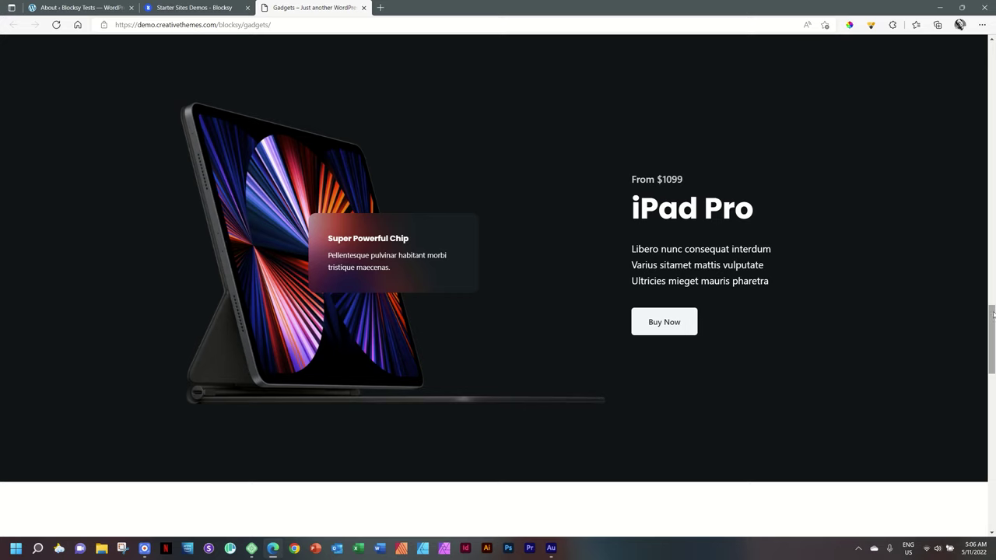
left_click_drag(993, 314, 992, 376)
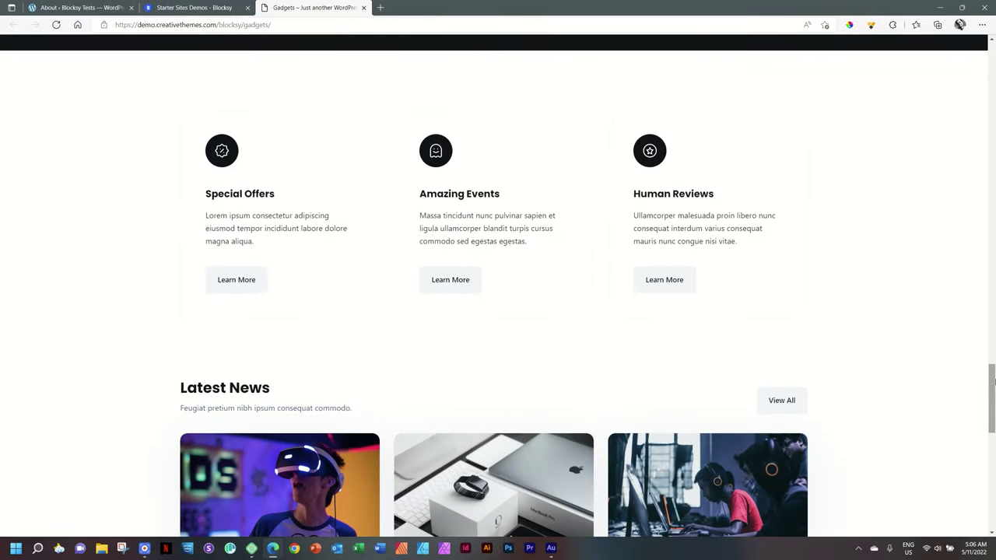
left_click_drag(993, 379, 993, 421)
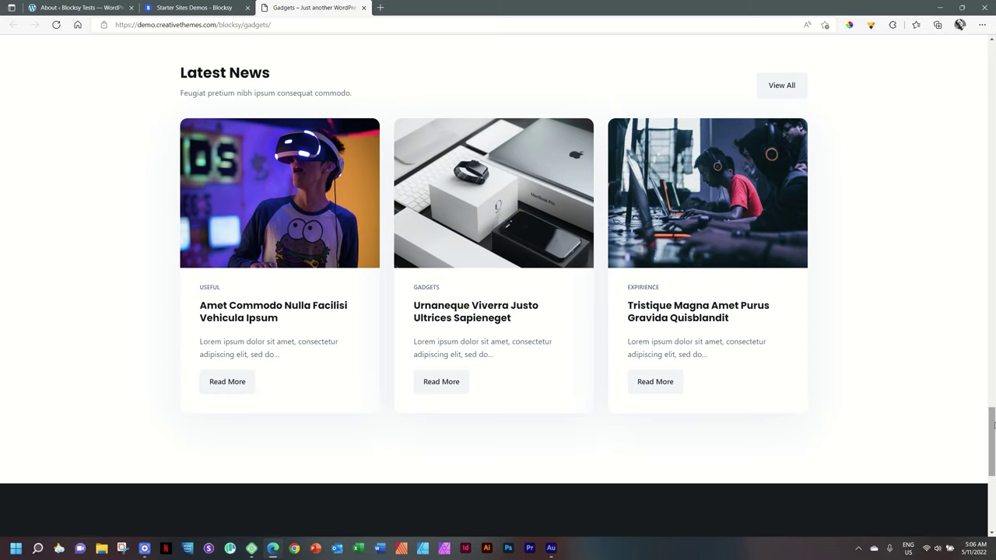
left_click_drag(994, 424, 993, 222)
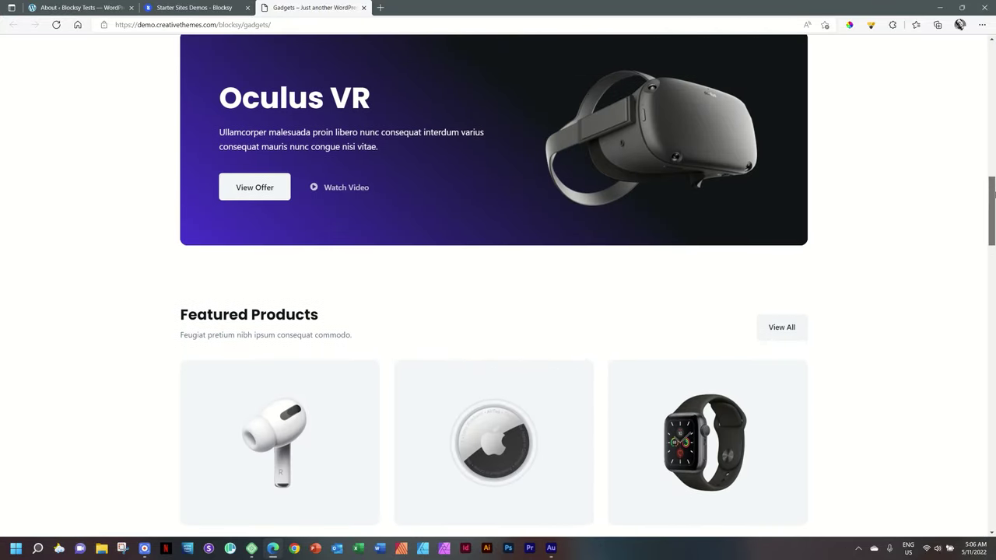
left_click_drag(993, 195, 993, 65)
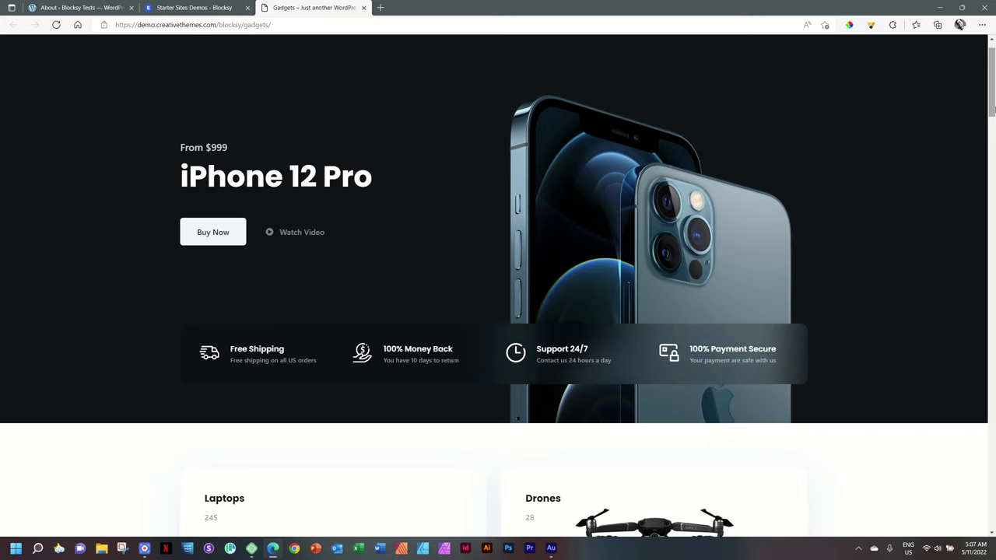
Open the demo's Products page and look through the product grid.
scroll(993, 109, "up", 1)
left_click(437, 66)
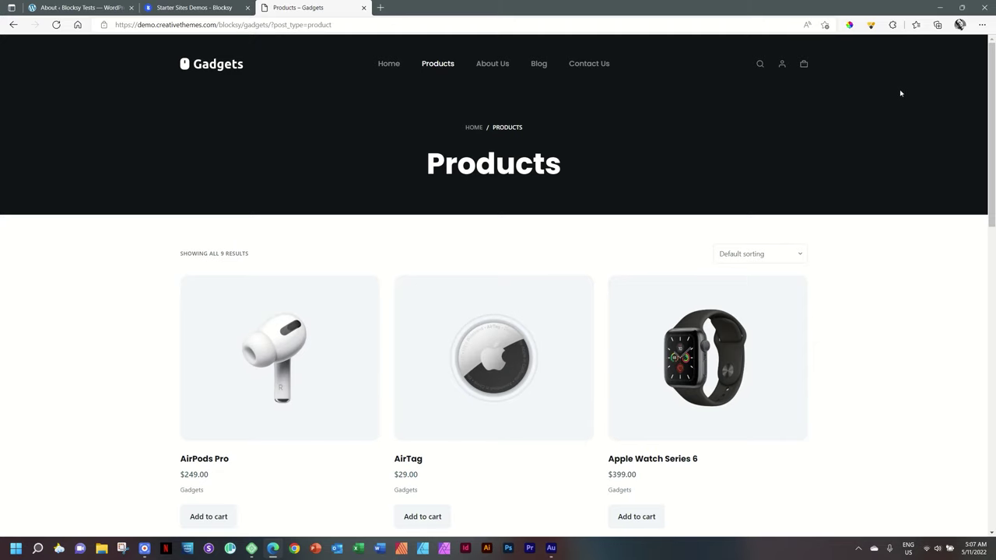
scroll(993, 100, "down", 1)
scroll(988, 101, "up", 1)
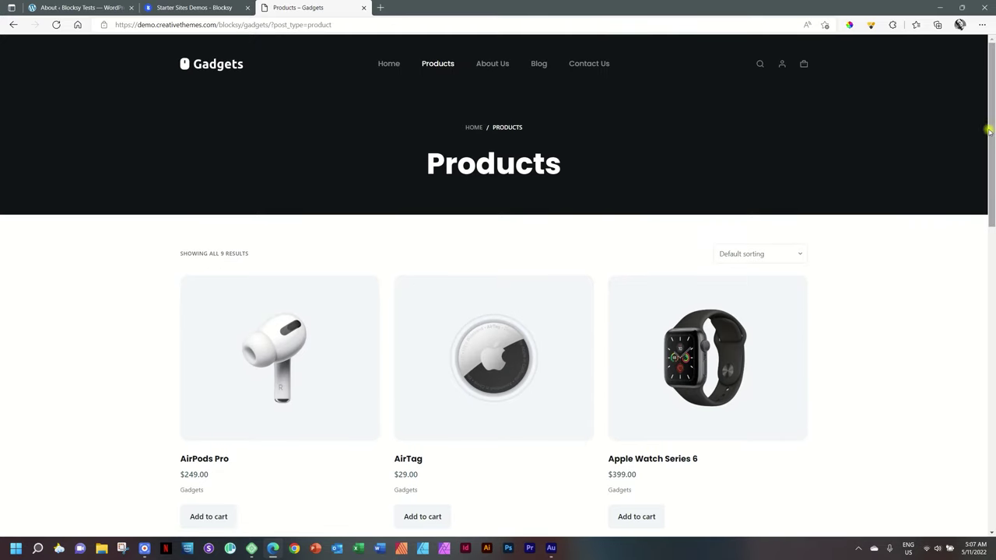
left_click_drag(989, 126, 994, 181)
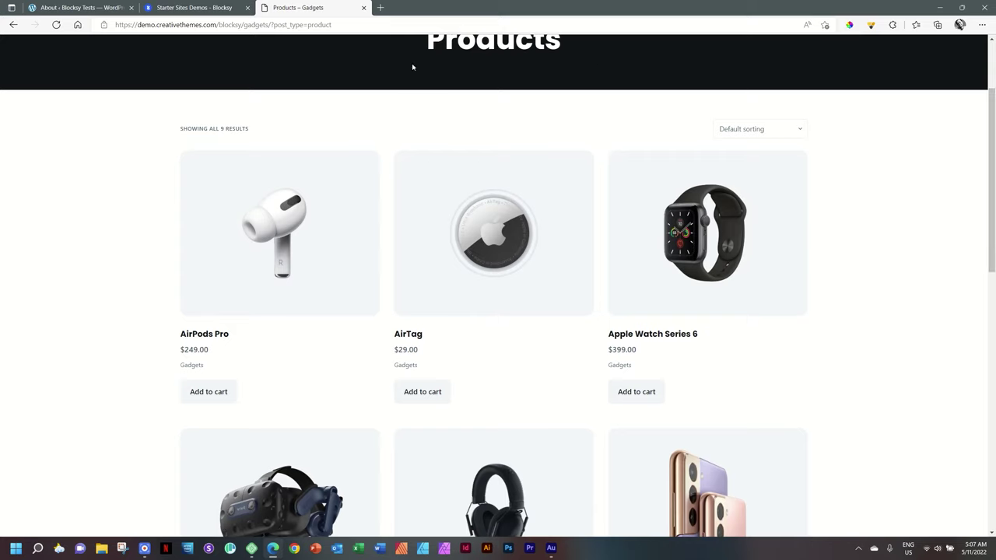
Open the AirPods Pro product page and review its description and related products.
left_click(220, 337)
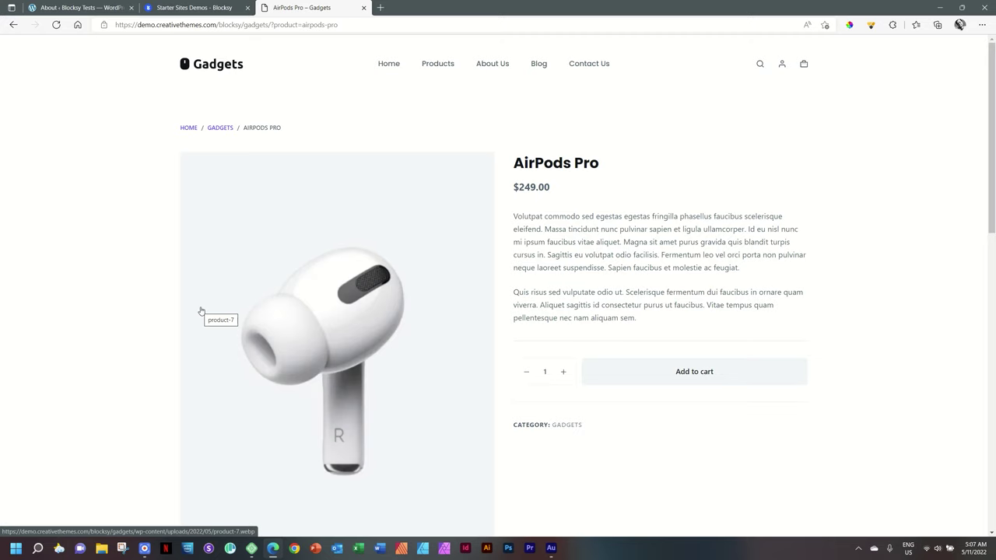
scroll(993, 152, "down", 1)
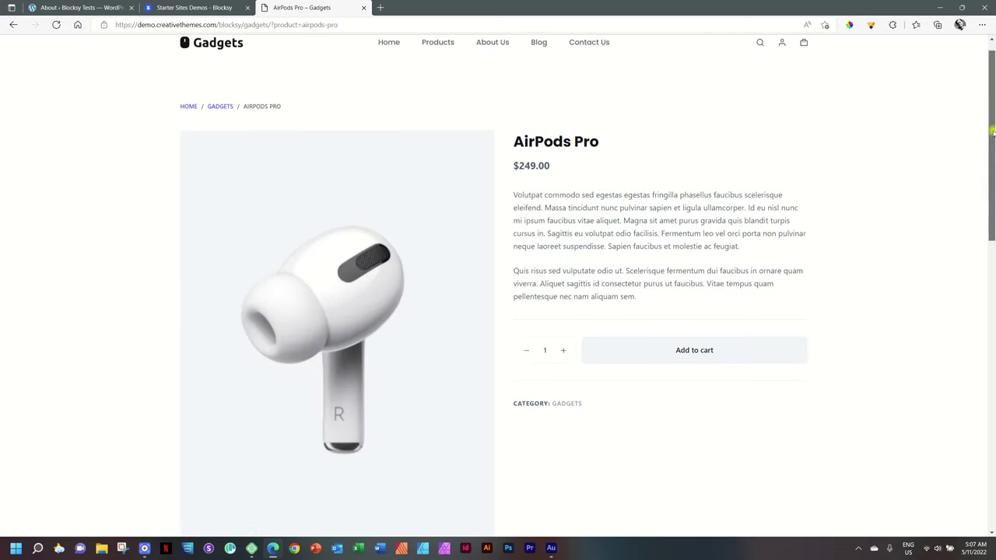
left_click_drag(994, 152, 993, 365)
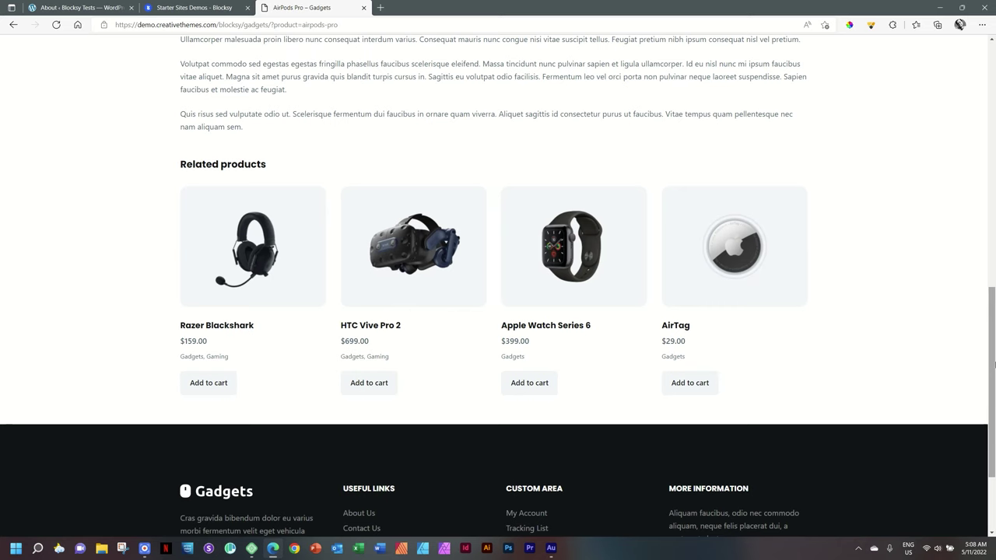
left_click_drag(994, 363, 993, 102)
Open the demo's About Us page and review it from the team section through the testimonials to the footer.
left_click(503, 65)
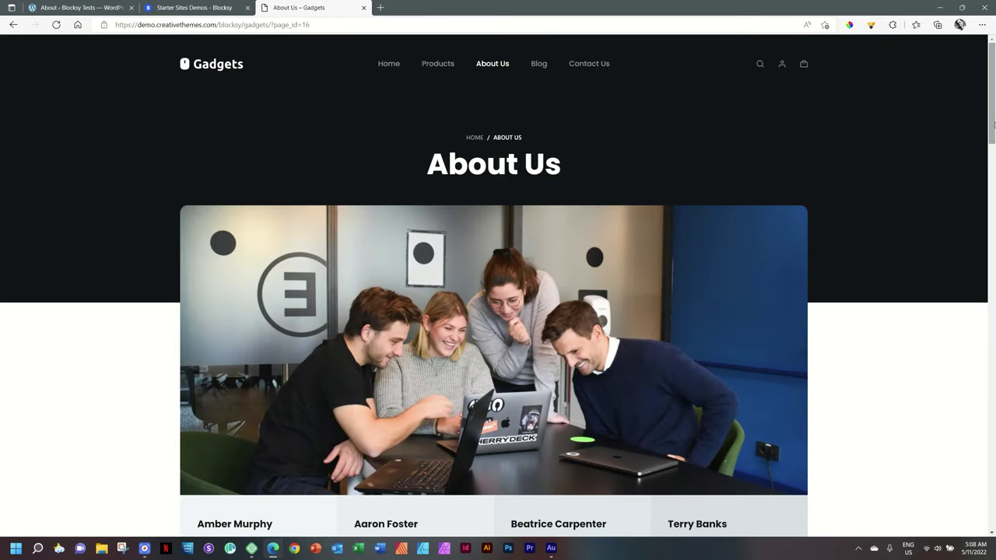
left_click_drag(994, 125, 994, 403)
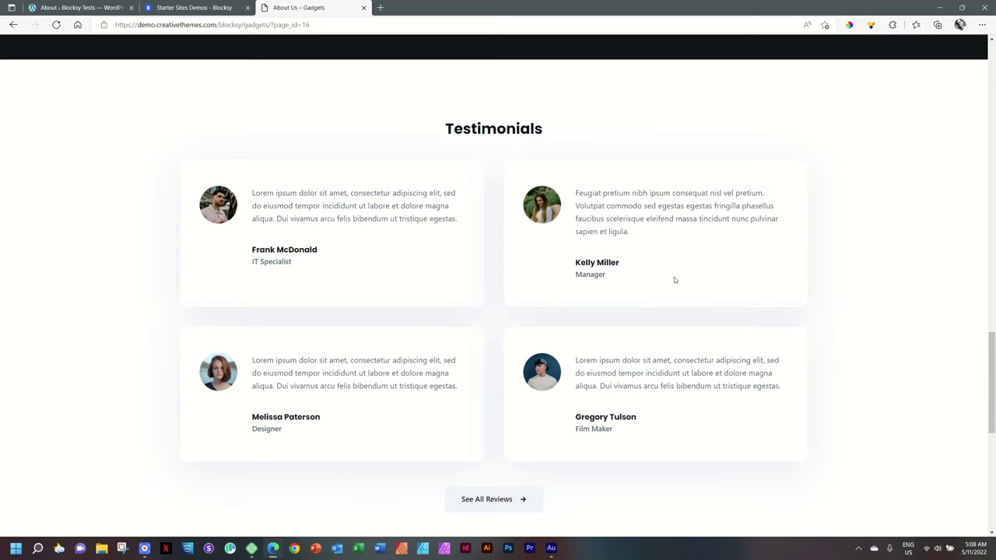
left_click_drag(993, 360, 993, 445)
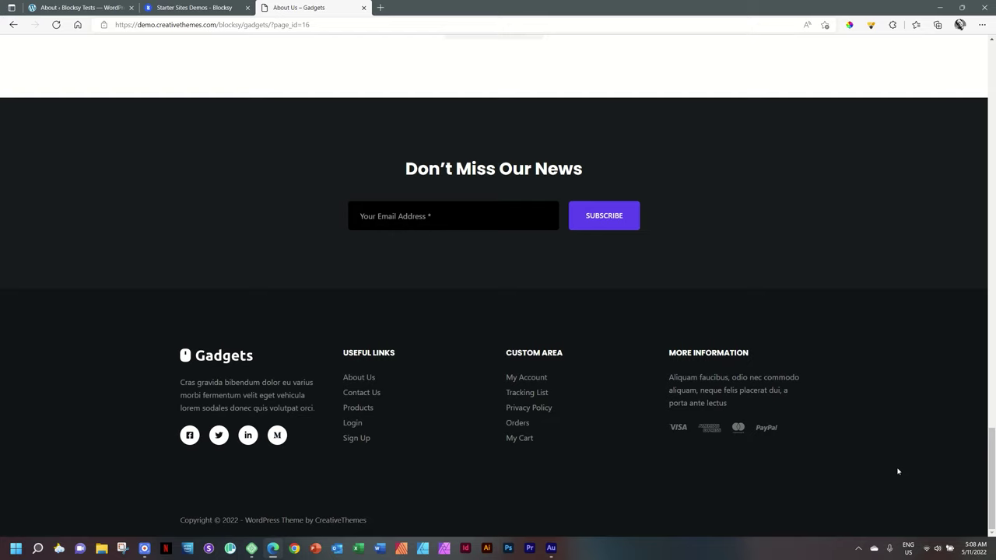
left_click_drag(985, 444, 992, 59)
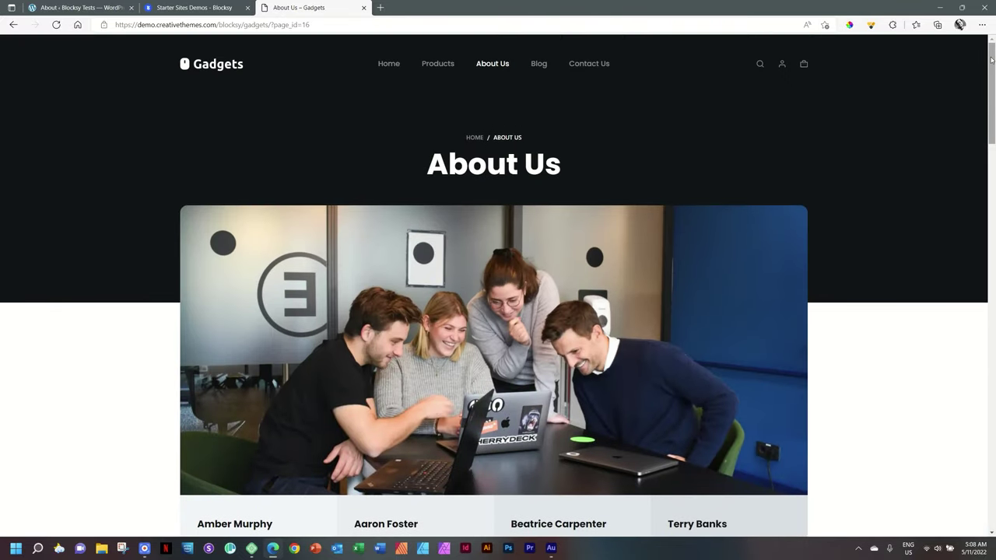
Open the demo's Blog page and examine the post "Urnaneque Viverra Justo Ultrices Sapieneget" down to its comment form.
left_click(545, 66)
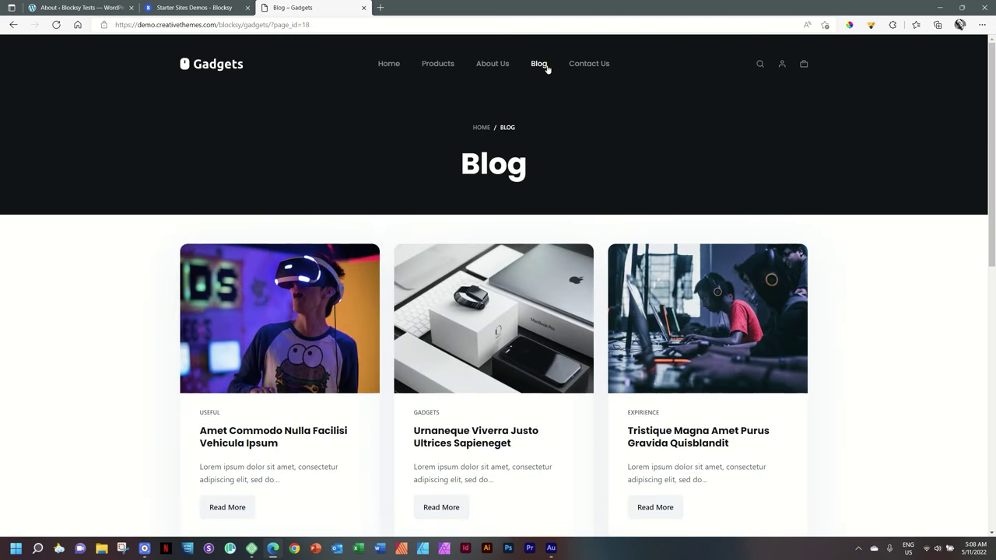
left_click_drag(991, 82, 993, 126)
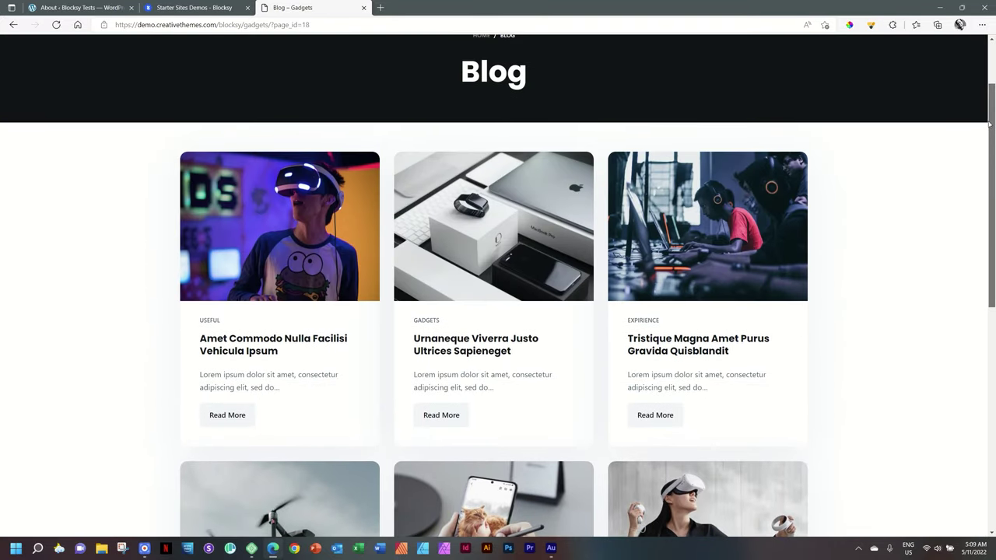
left_click(441, 418)
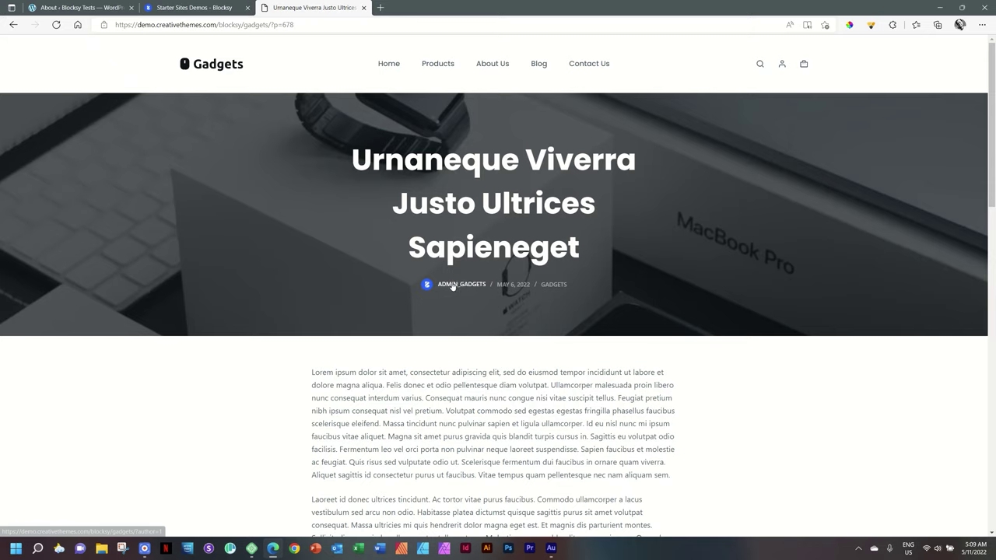
left_click_drag(992, 166, 993, 210)
scroll(546, 246, "down", 3)
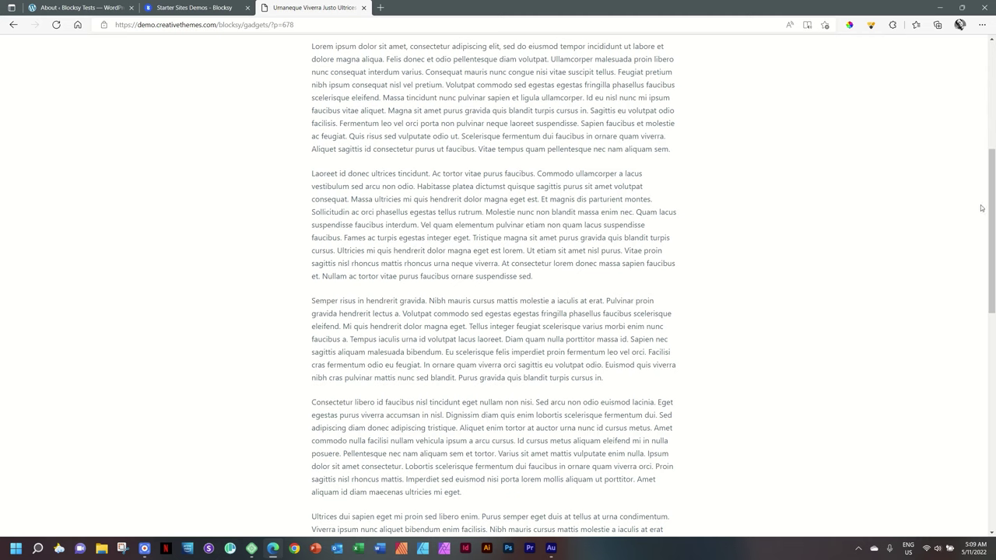
left_click_drag(991, 200, 993, 389)
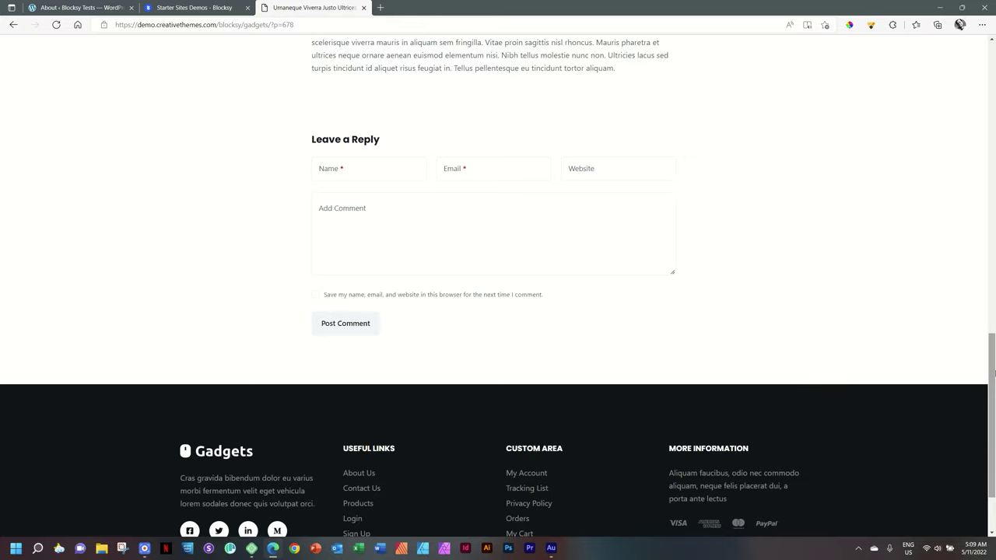
left_click_drag(993, 373, 993, 47)
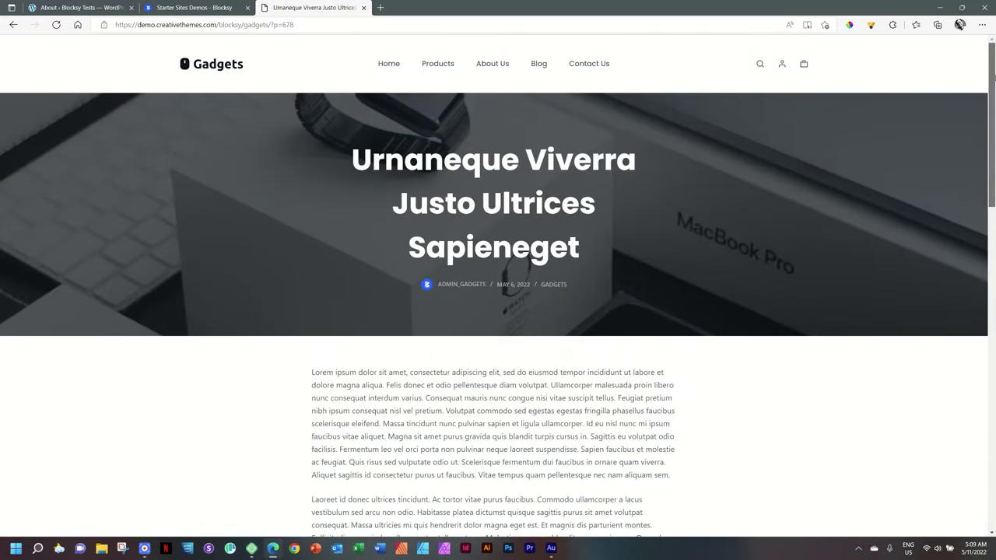
Open the demo's Contact Us page and examine its contact details, map and message form.
left_click(587, 65)
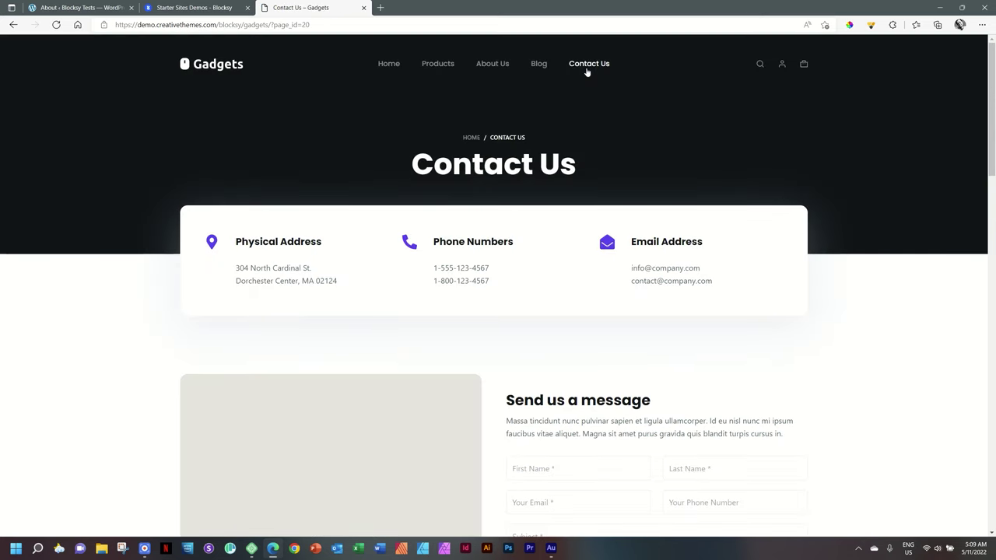
left_click_drag(992, 159, 992, 226)
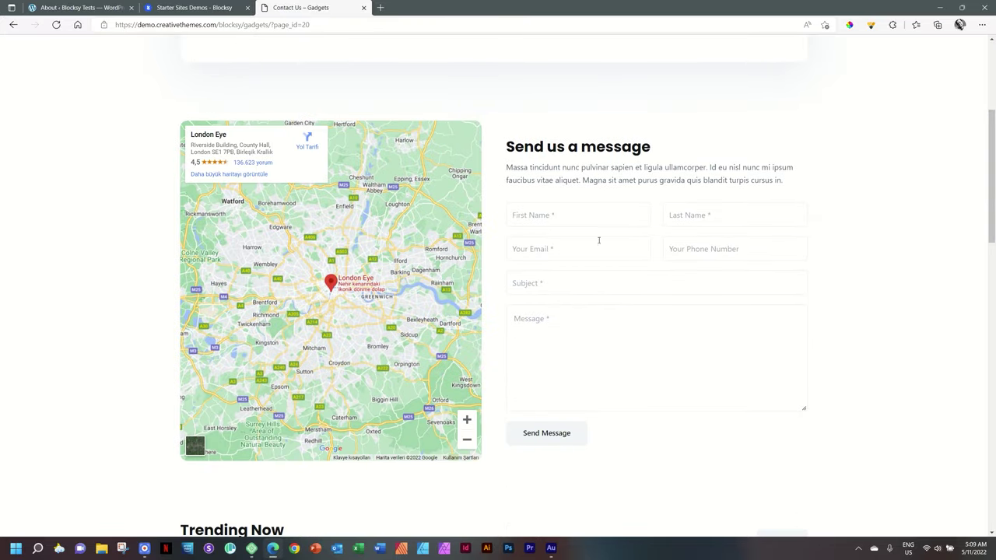
left_click_drag(992, 192, 994, 113)
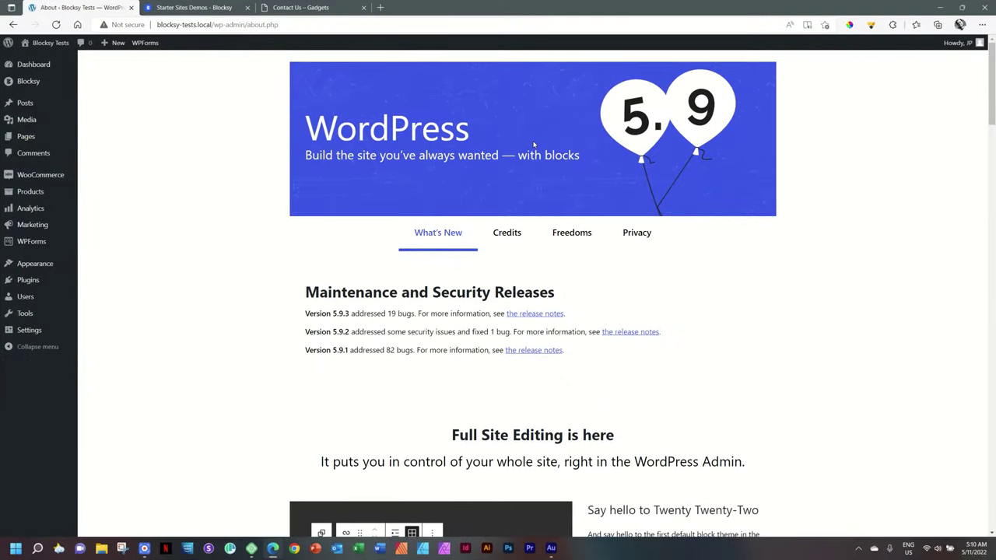
Display the Blocksy theme's starter sites in the WordPress admin of Blocksy Tests.
left_click(36, 86)
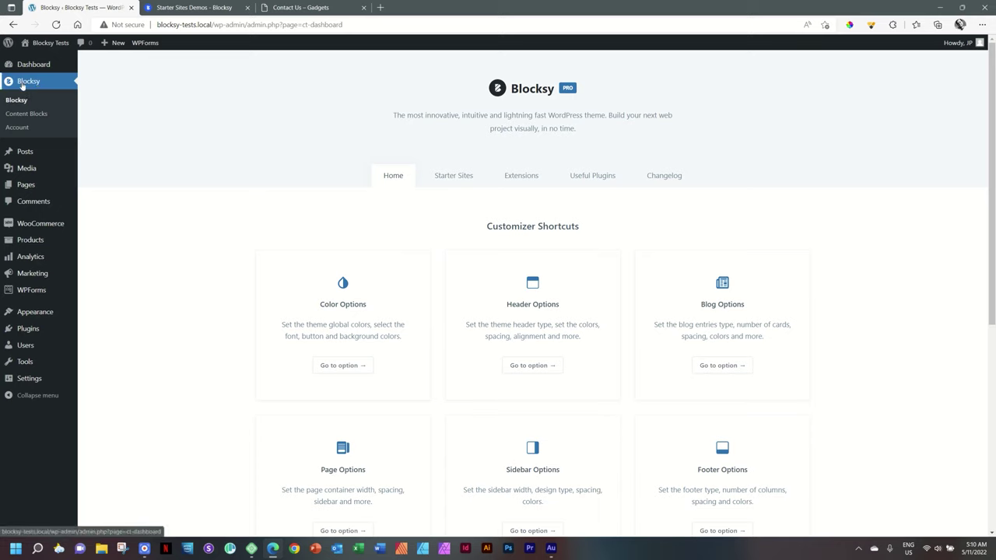
left_click(449, 177)
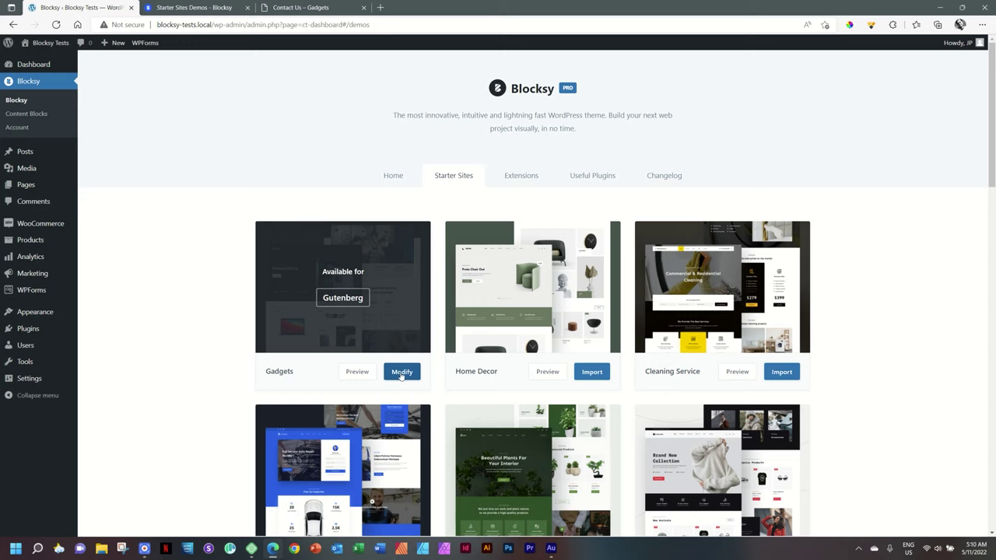
Visit the Blocksy Tests front page and open its Home page in the block editor.
left_click(55, 42)
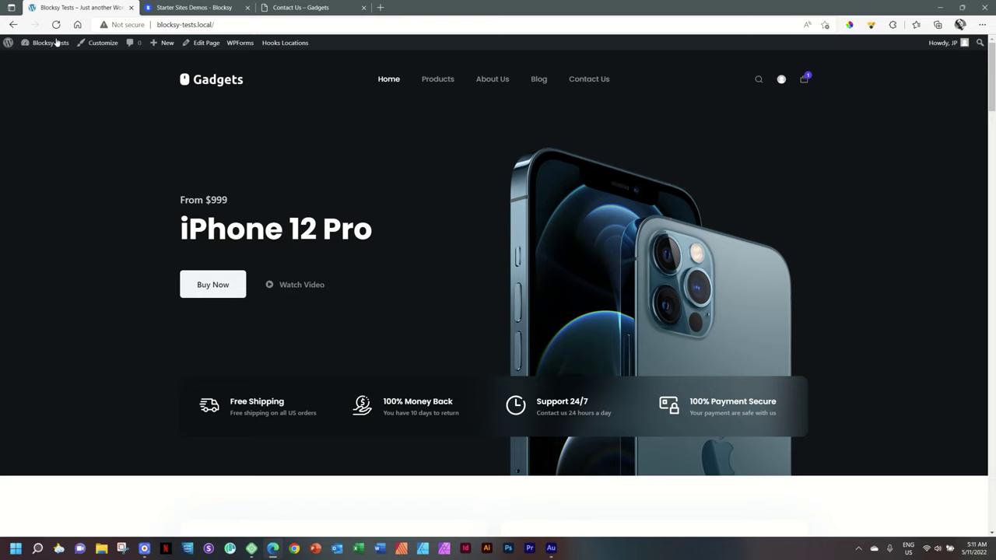
left_click(201, 44)
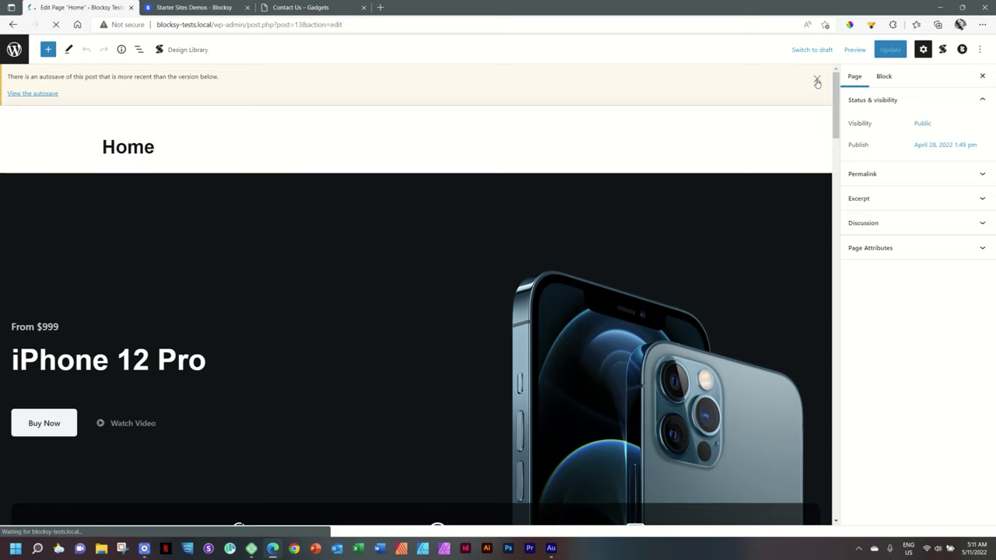
Dismiss the autosave notice and examine the Home page's block structure in list view, collapsing the iPhone 12 Pro hero's column.
left_click(817, 81)
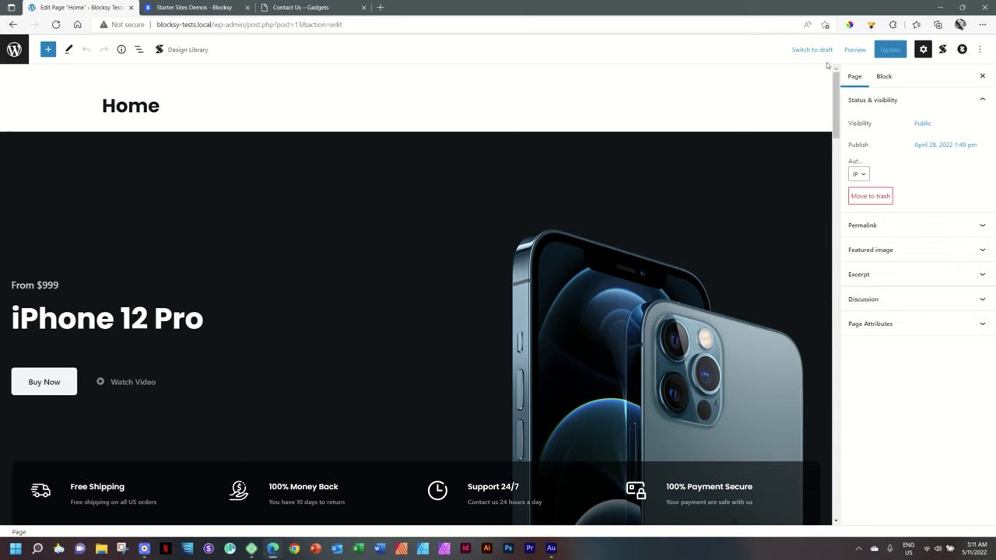
scroll(836, 113, "down", 2)
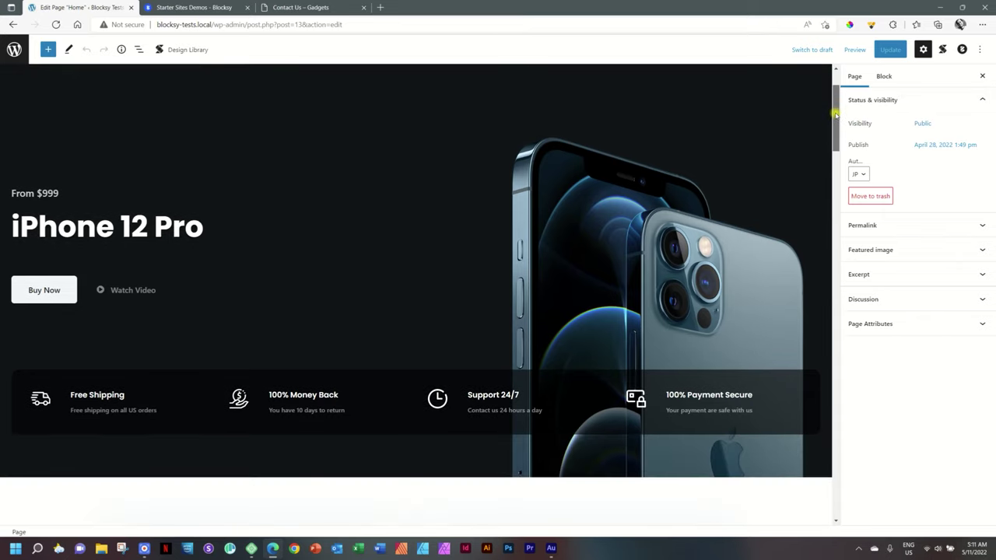
scroll(836, 113, "up", 1)
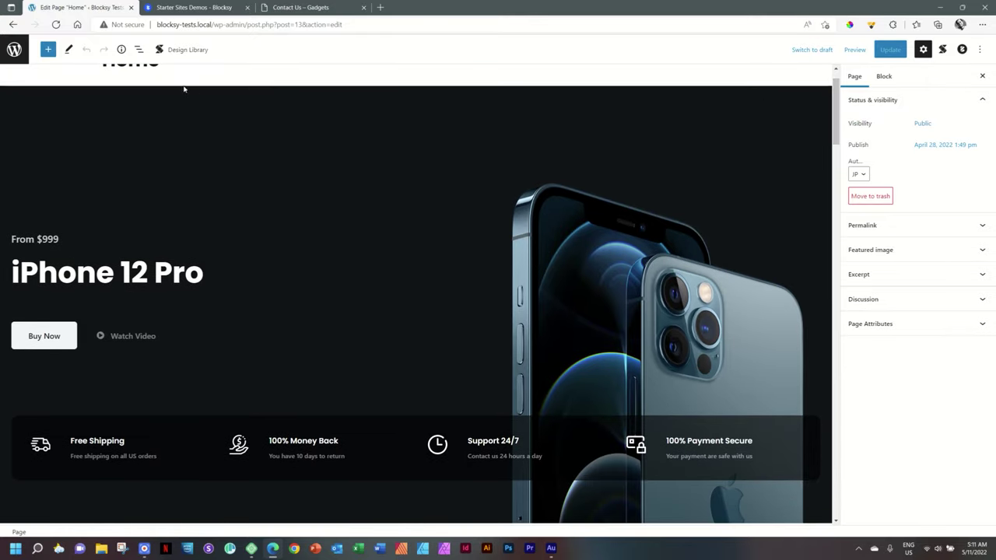
left_click(138, 50)
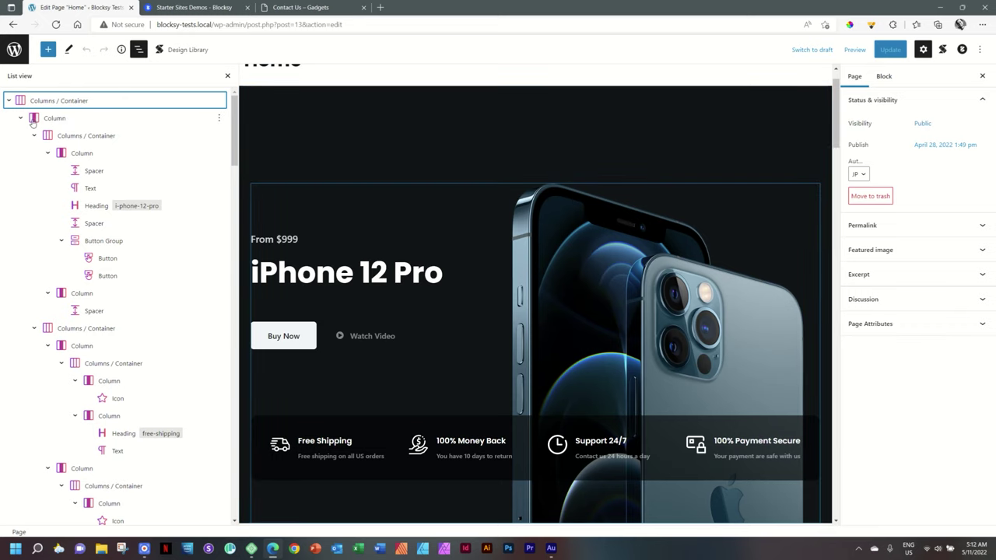
left_click(33, 329)
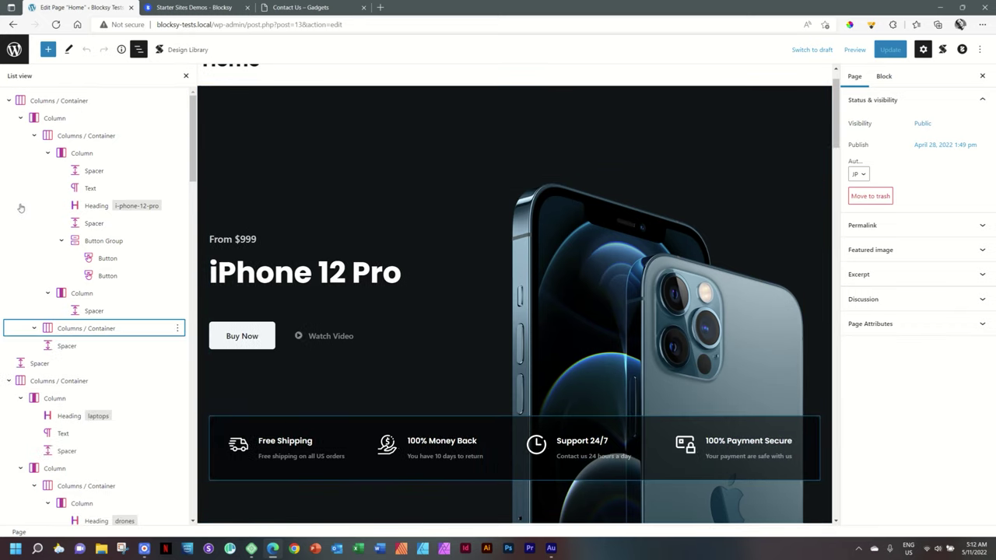
left_click(20, 118)
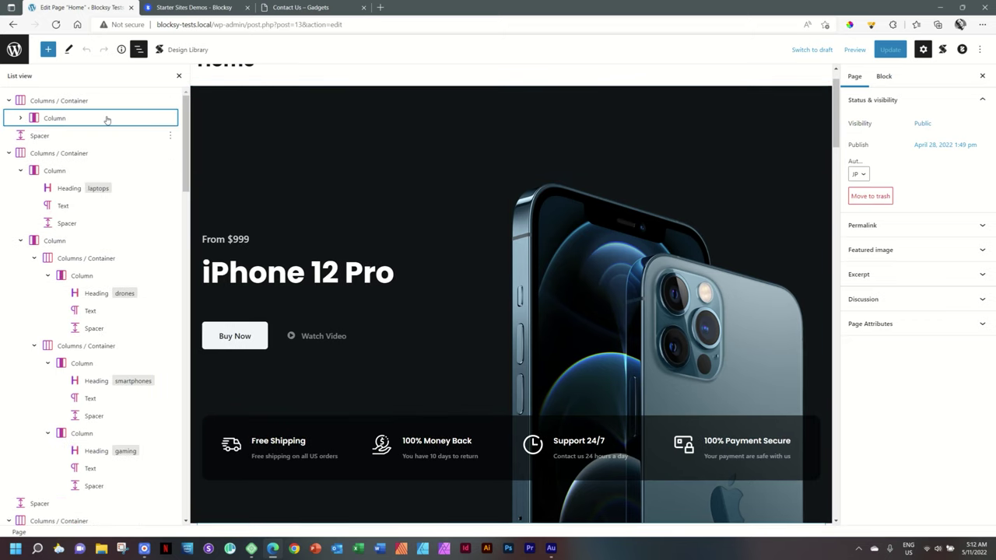
left_click(835, 135)
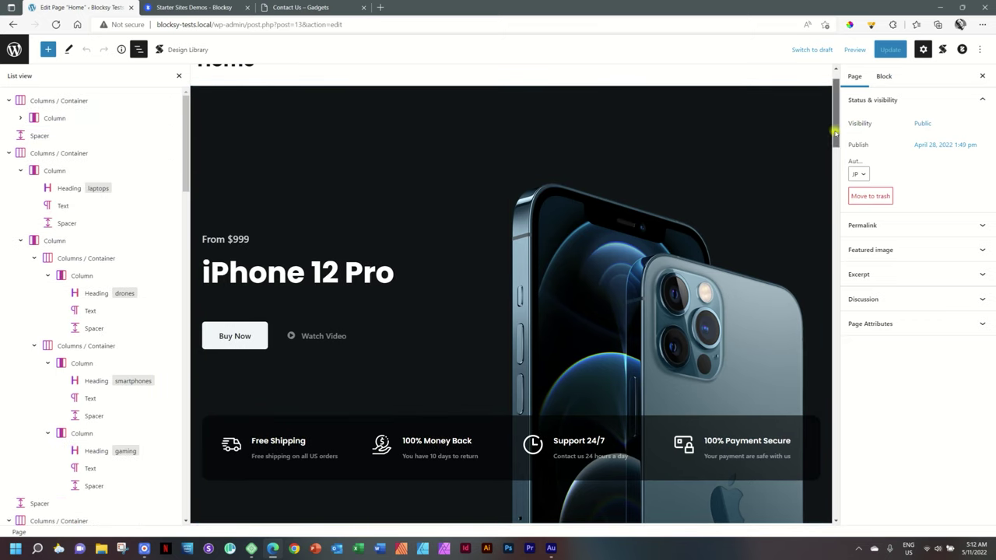
mouse_move(835, 135)
left_mouse_down()
mouse_move(836, 150)
mouse_move(837, 134)
left_mouse_up()
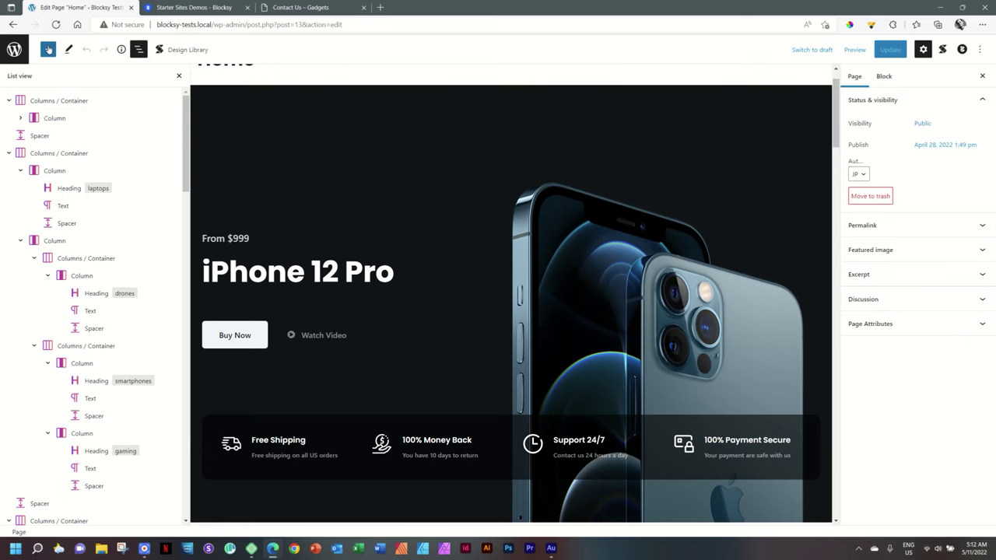
Browse the block library down to the group with the Accordion, Columns / Container, Feature Grid, Hero and Icon Box blocks.
left_click(48, 49)
left_click_drag(165, 127, 170, 465)
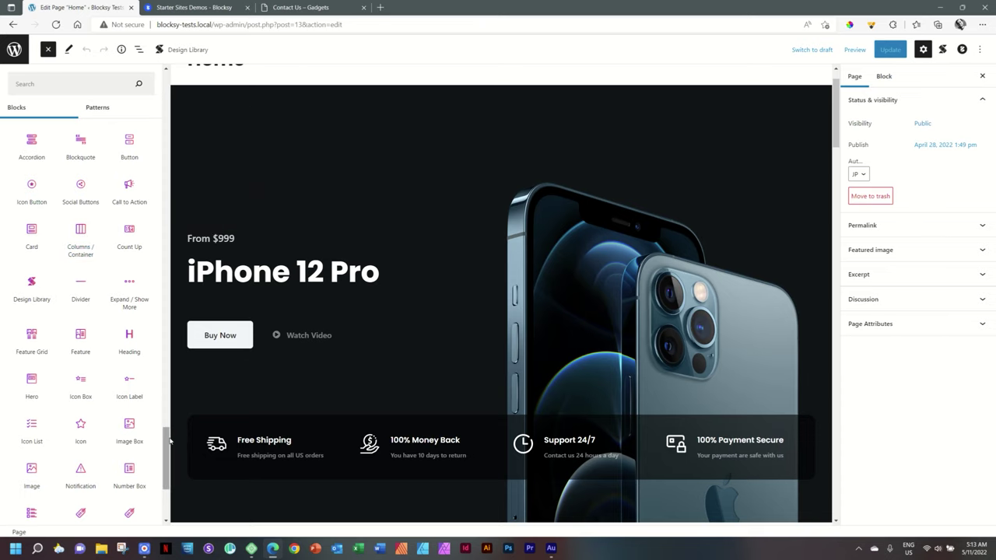
left_click_drag(170, 441, 176, 397)
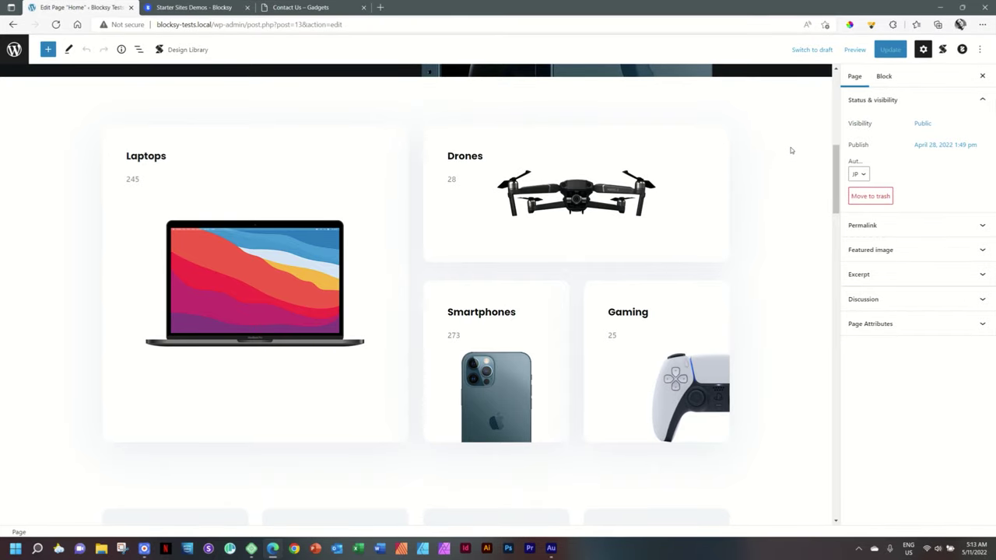
Select the Laptops card's column and its parent Columns / Container block to view the container's column and gap settings.
left_click(289, 178)
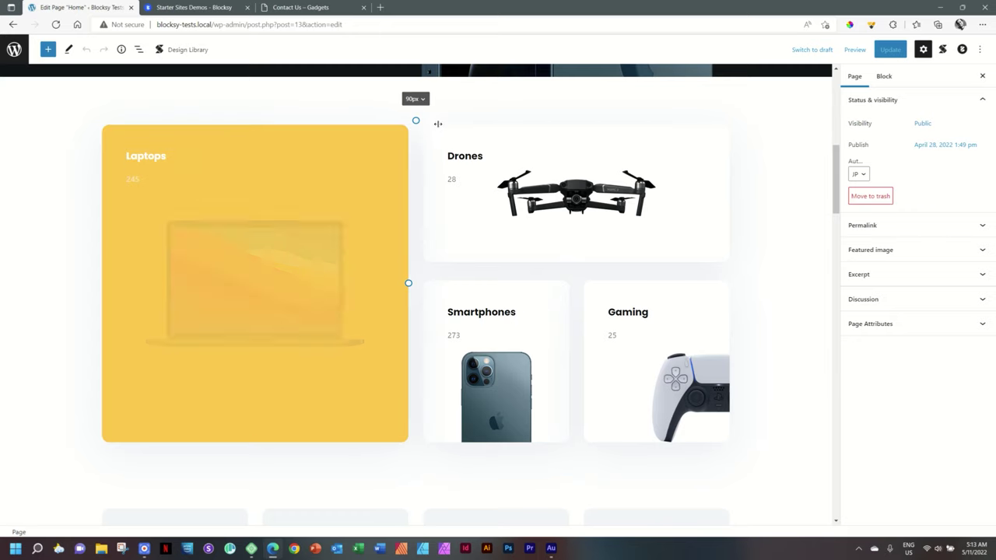
left_click(39, 244)
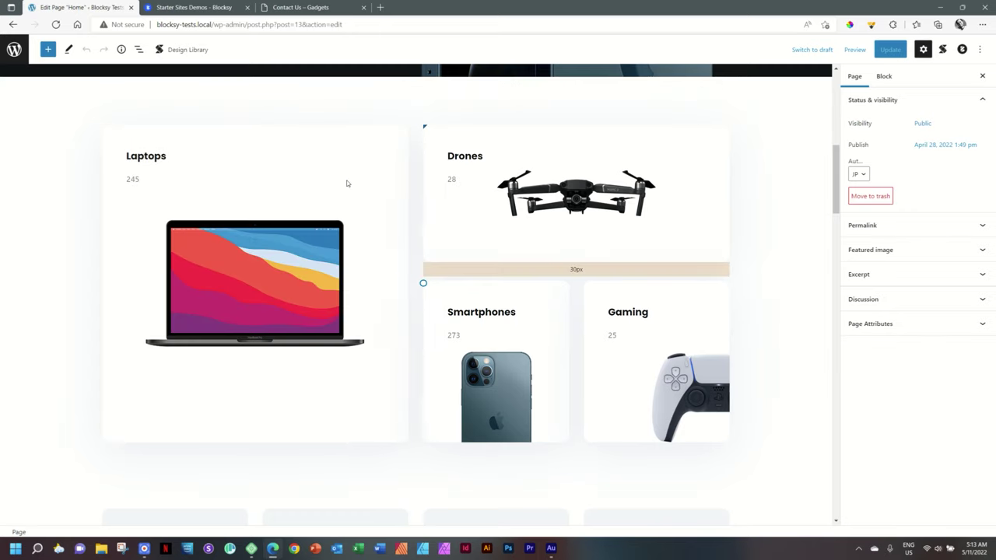
left_click(377, 314)
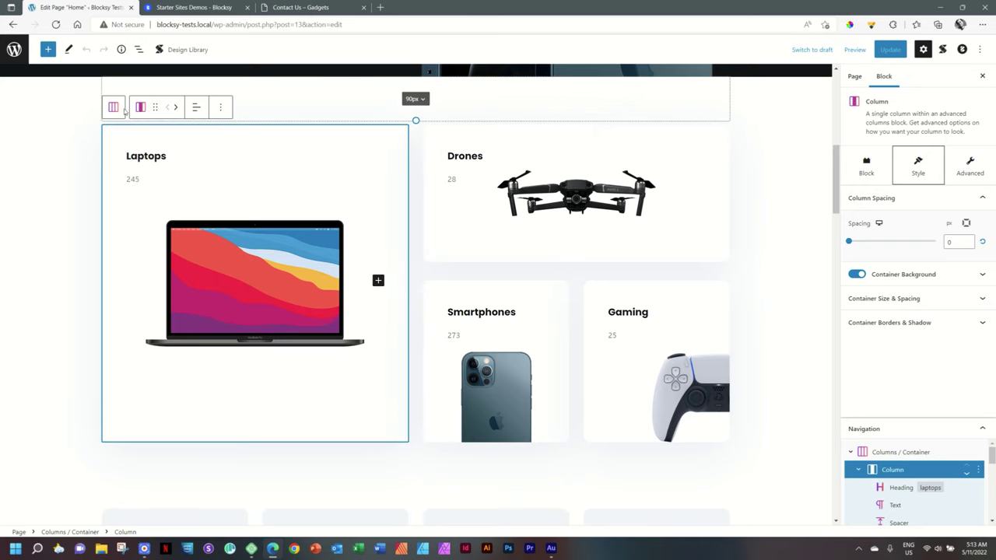
left_click(114, 107)
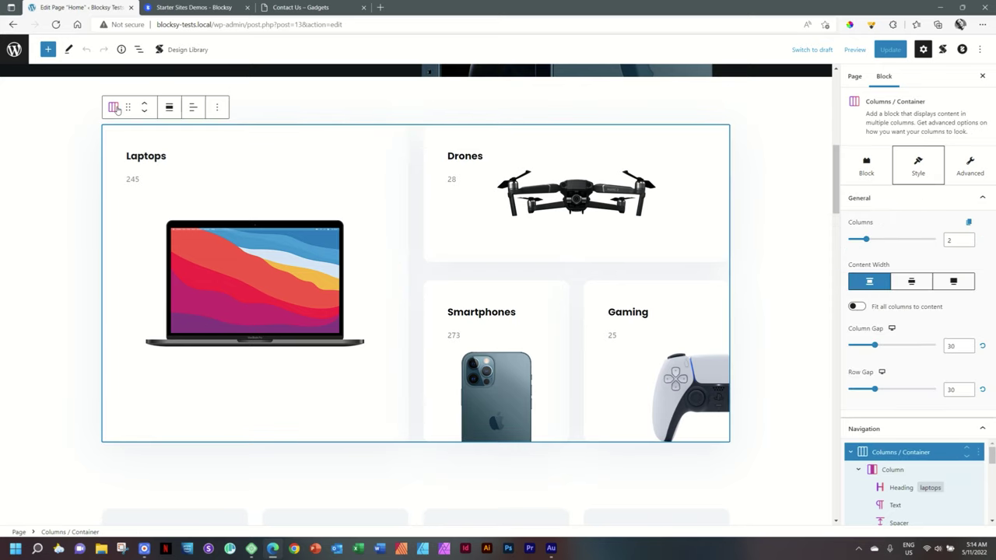
Select the Laptops column and examine its Container Background settings, including the background color's normal and hover states.
left_click(387, 140)
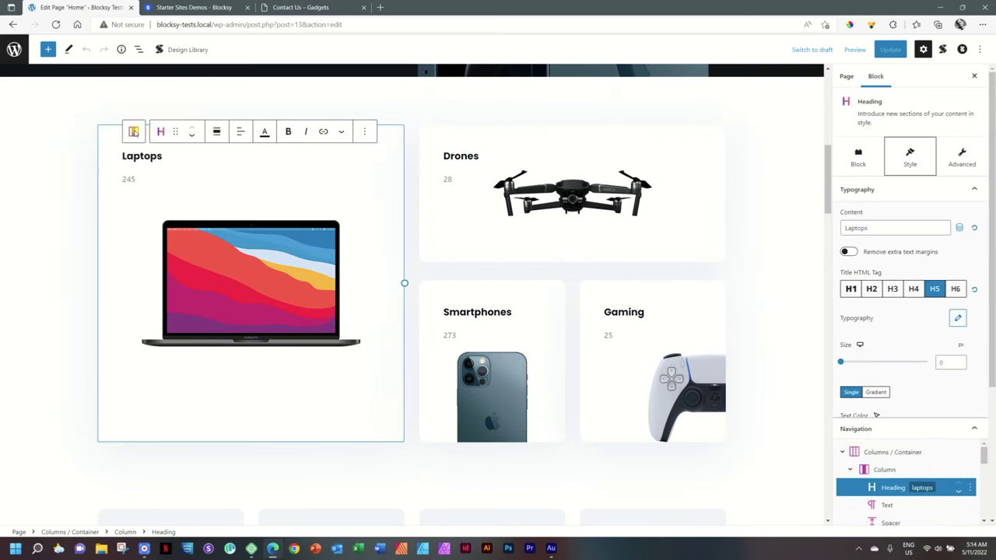
left_click(133, 131)
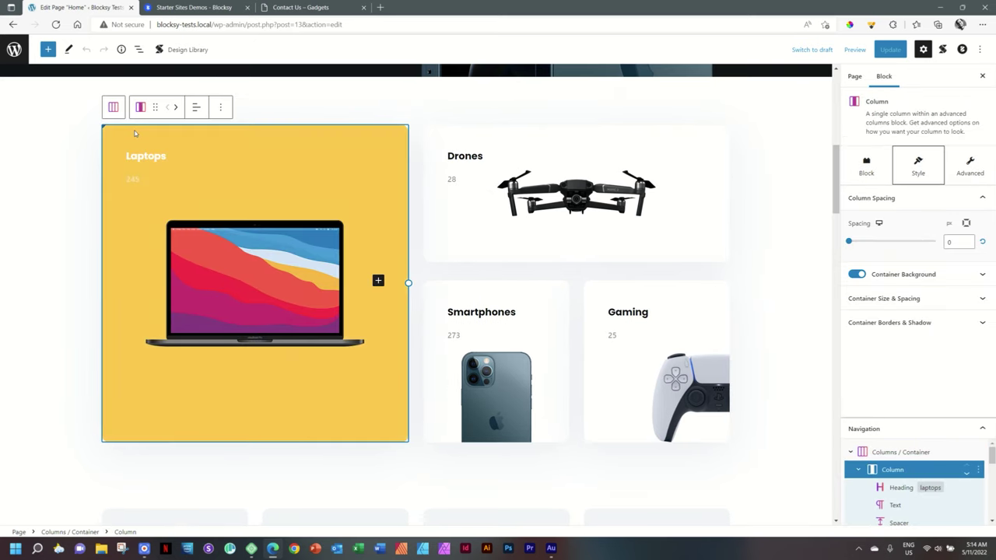
left_click(914, 278)
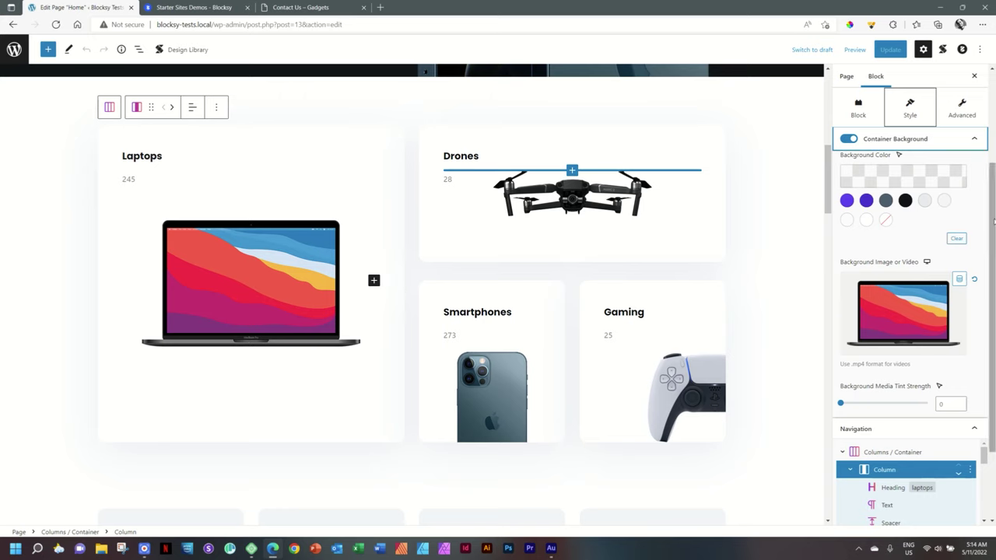
scroll(994, 222, "up", 2)
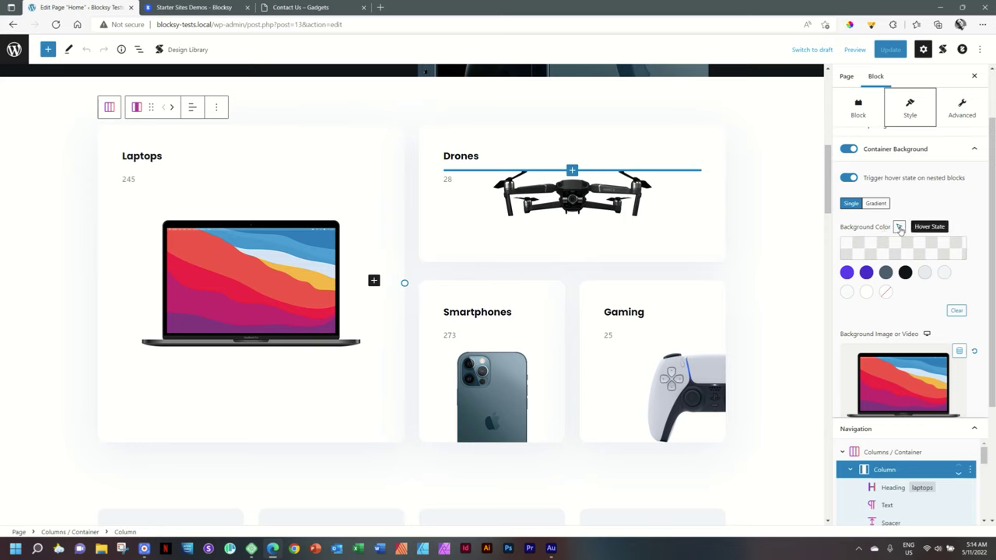
left_click(900, 227)
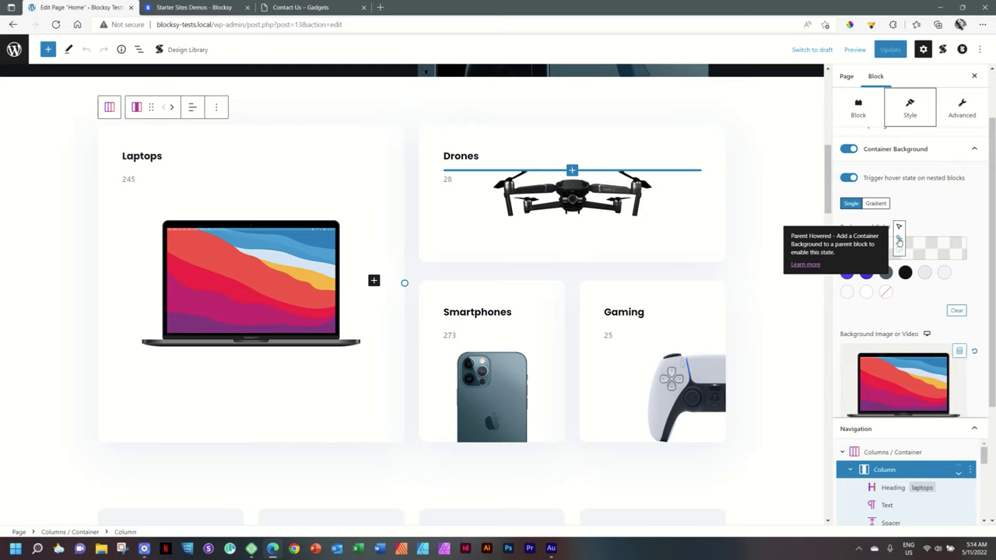
left_click(900, 242)
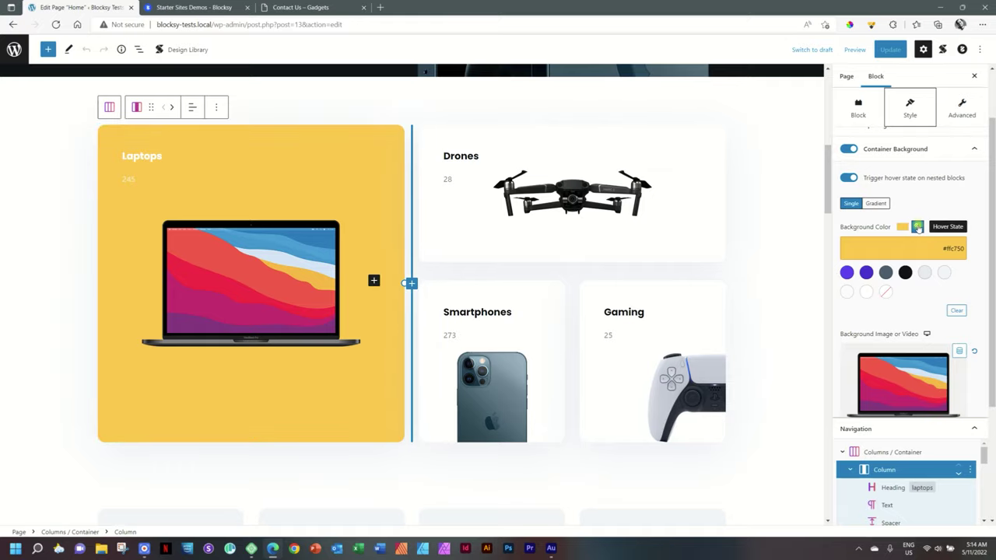
left_click(919, 225)
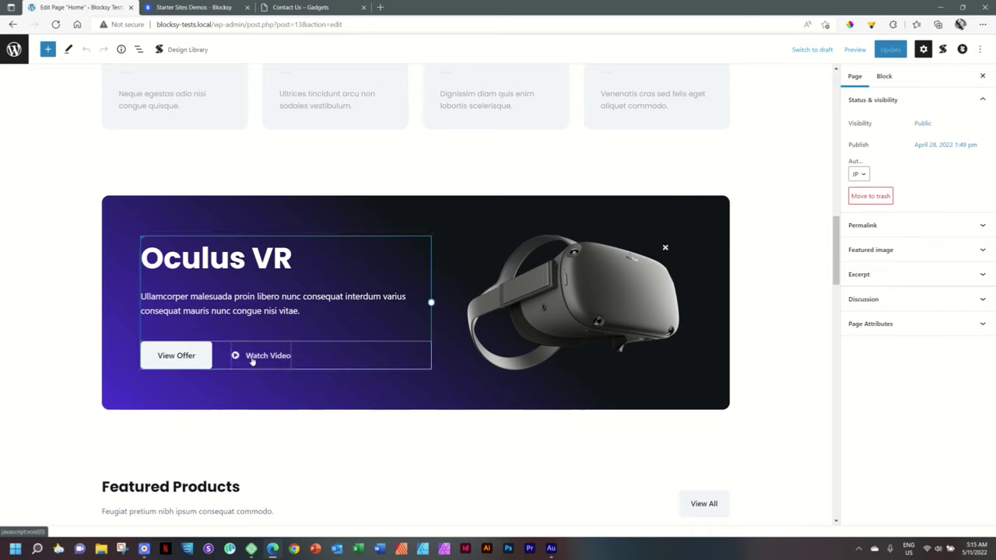
Inspect the View Offer button and its Button Group in the Oculus VR banner, and duplicate the Watch Video button.
left_click(192, 358)
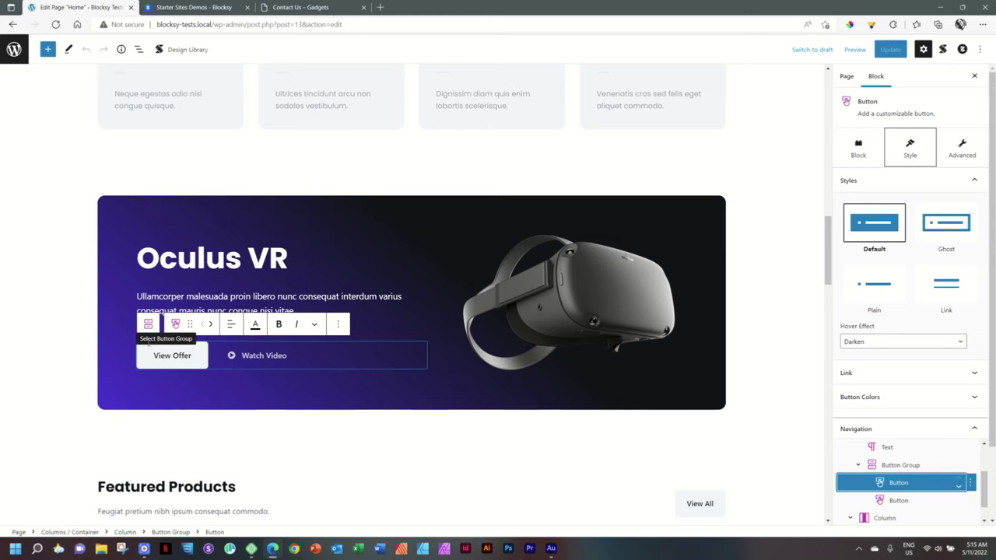
left_click(150, 326)
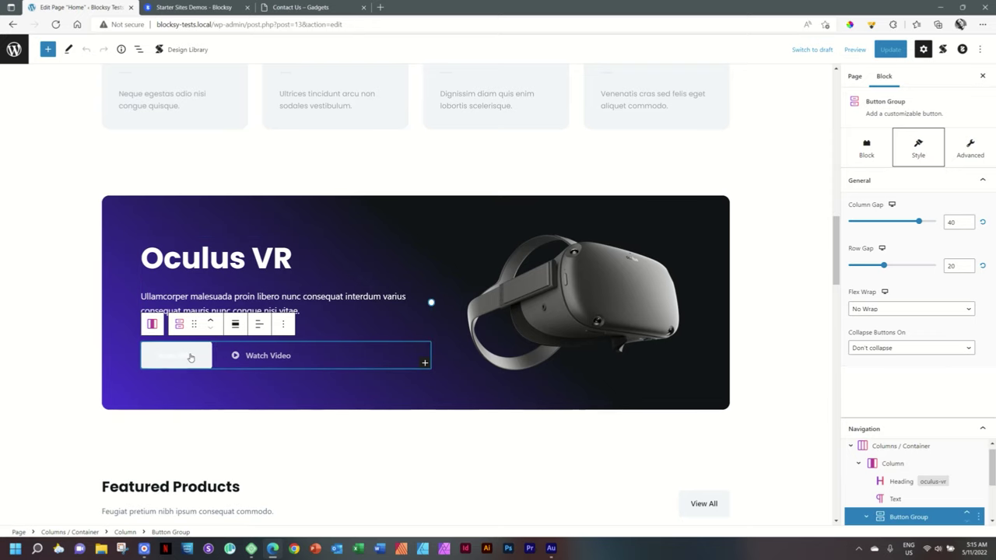
left_click(254, 358)
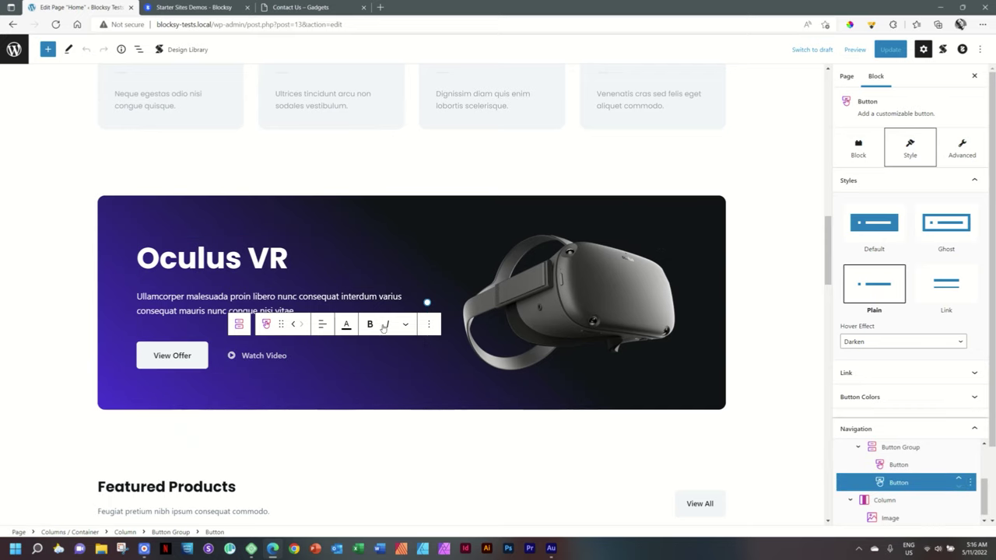
left_click(429, 324)
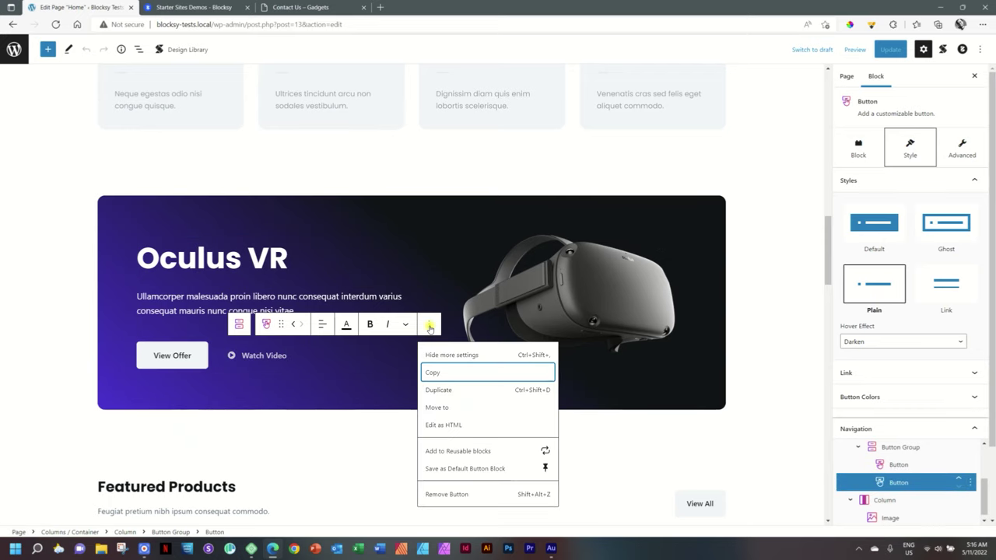
left_click(433, 390)
left_click(433, 391)
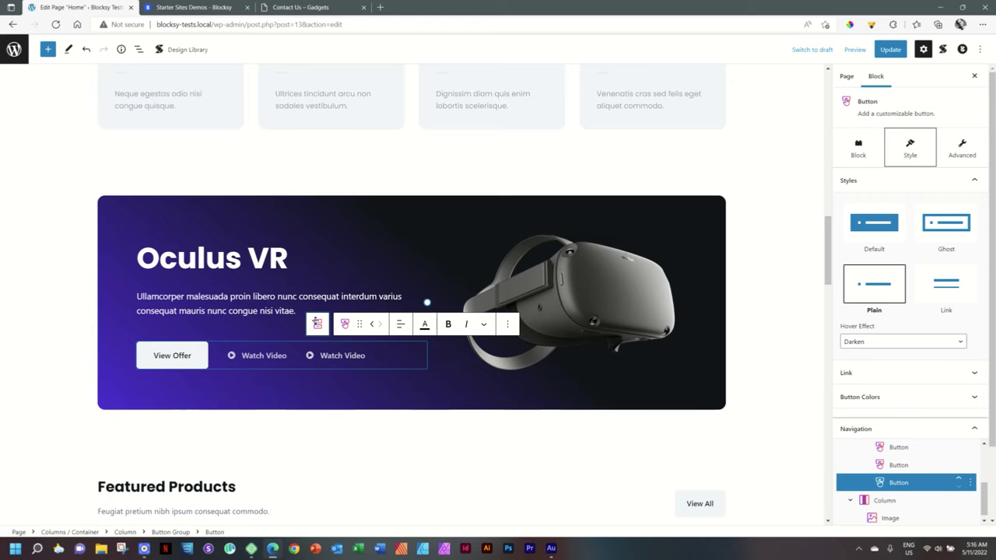
left_click(316, 325)
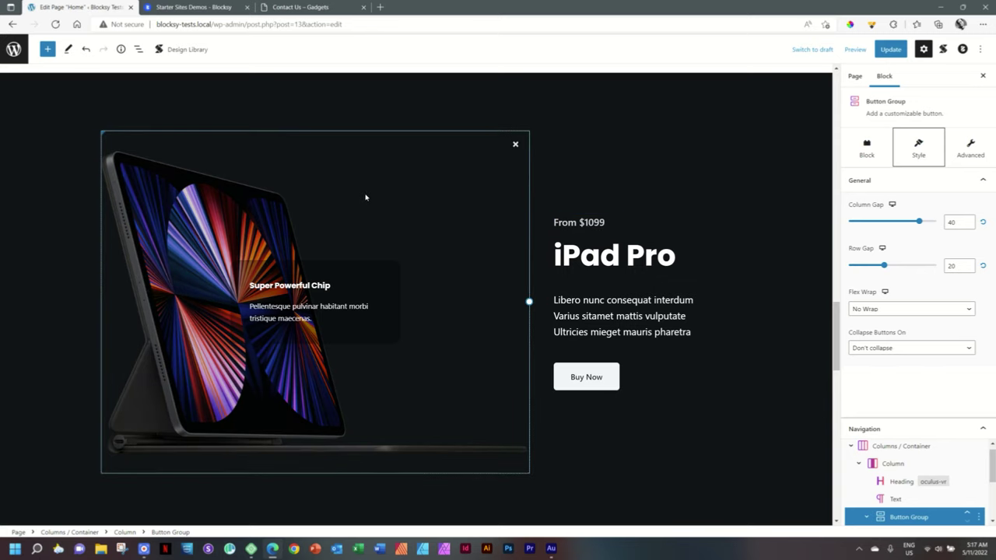
Try reducing the iPad Pro section image's height to 649 px, and undo the resize.
left_click(437, 136)
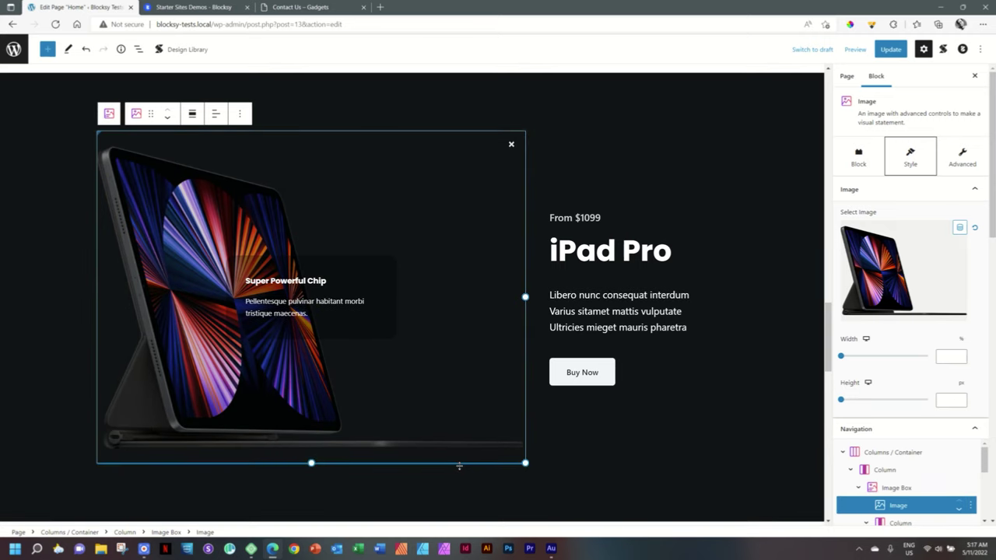
left_click_drag(462, 474, 465, 416)
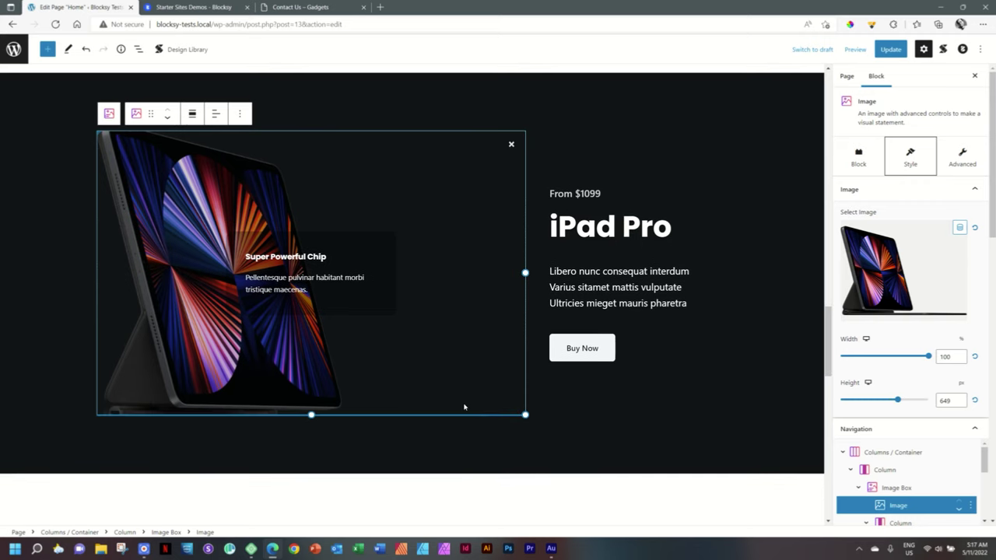
key("ctrl+z")
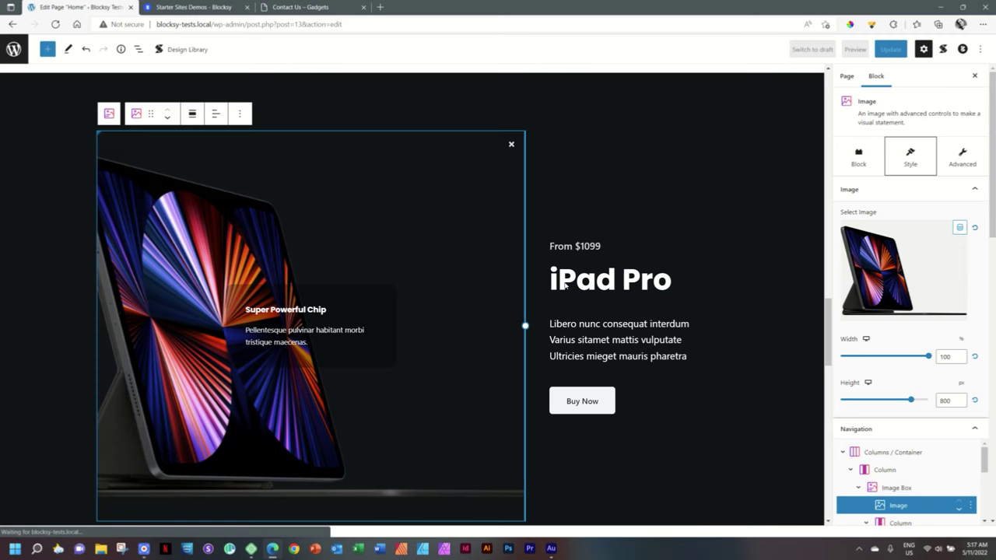
Adjust the spacing below the text block under the iPad Pro heading to about 70 px.
left_click(582, 243)
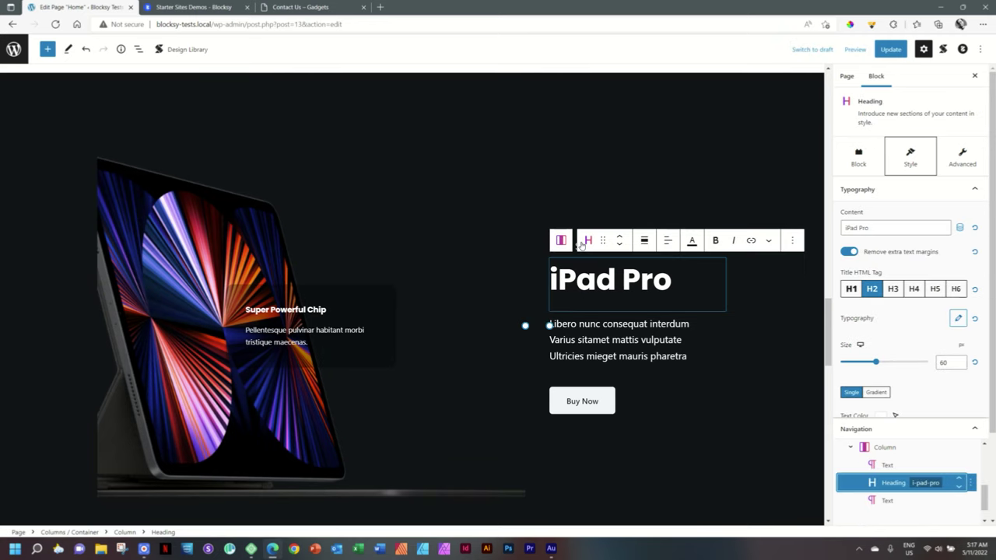
left_click(623, 332)
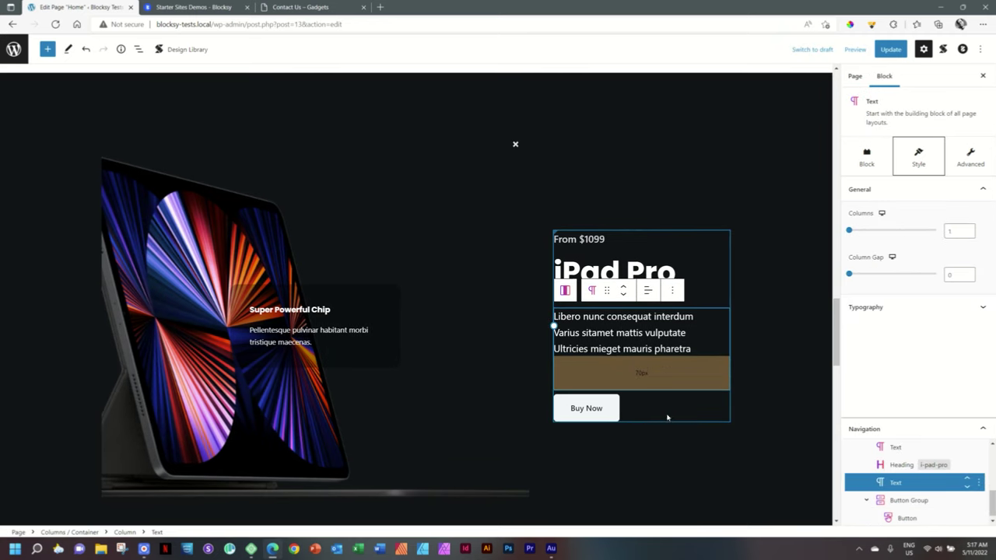
mouse_move(666, 389)
left_mouse_down()
mouse_move(667, 407)
mouse_move(664, 385)
left_mouse_up()
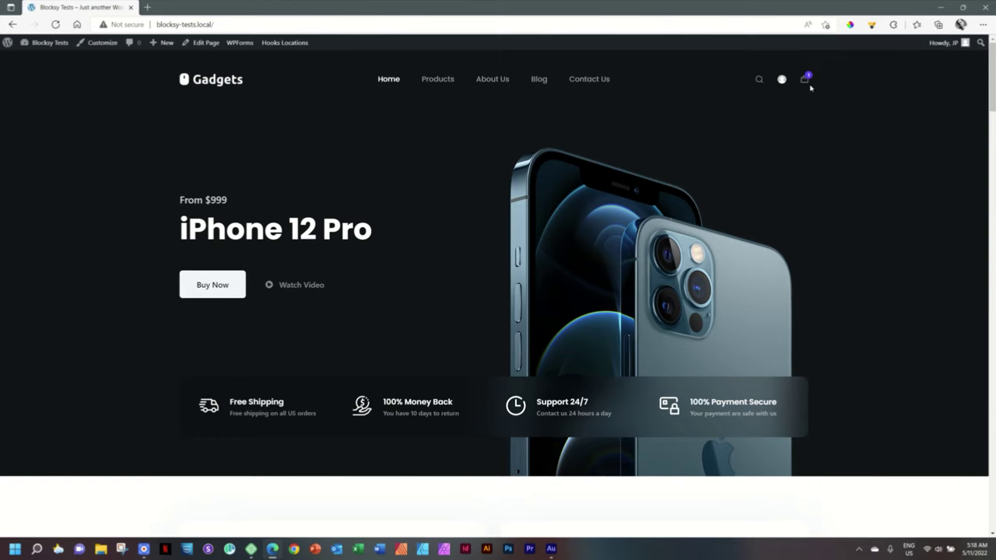
Examine the live front page of Blocksy Tests from the iPhone 12 Pro hero through the Featured Products section.
scroll(498, 296, "down", 15)
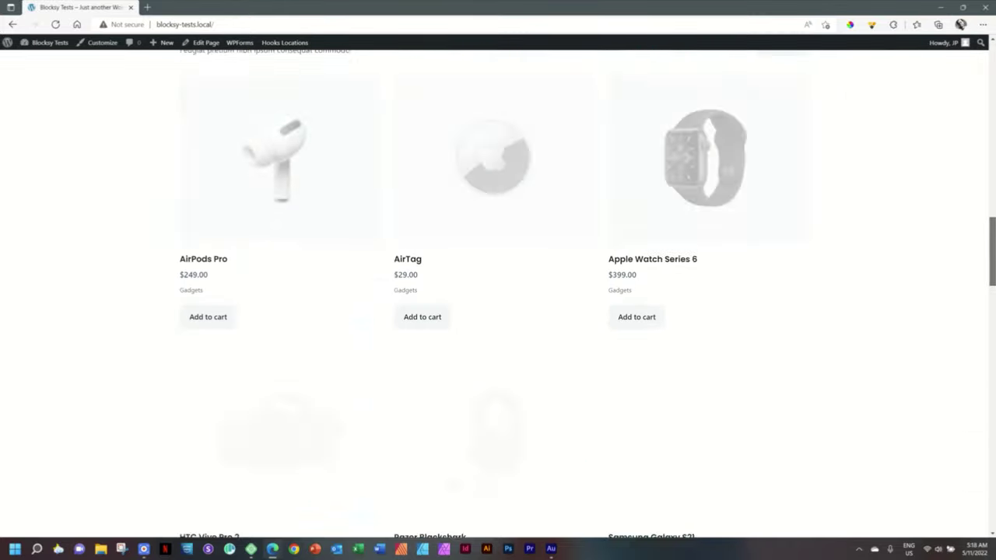
scroll(498, 296, "down", 5)
scroll(498, 295, "up", 20)
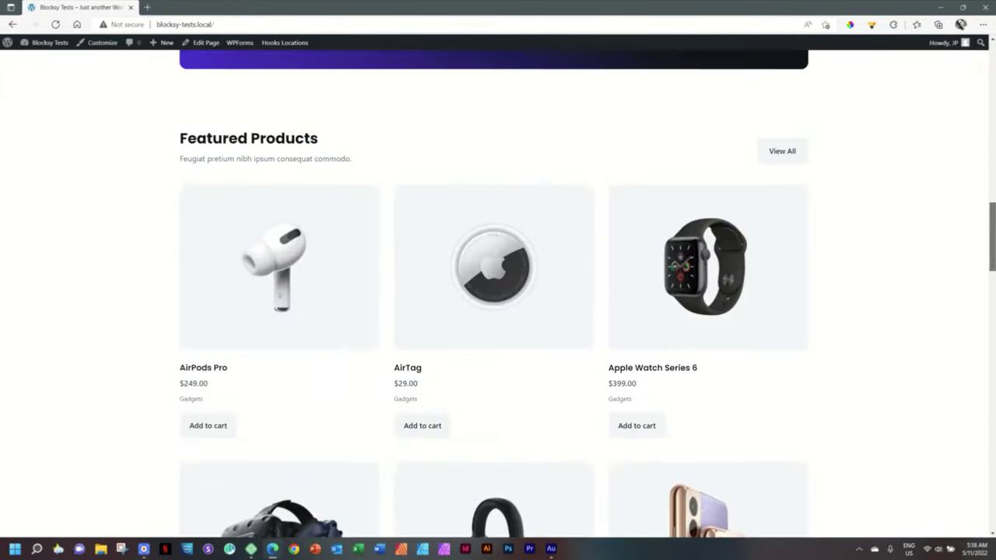
Open the site's global header for customizing and place the Contacts element at the right end of the desktop header's top row.
scroll(498, 295, "up", 1)
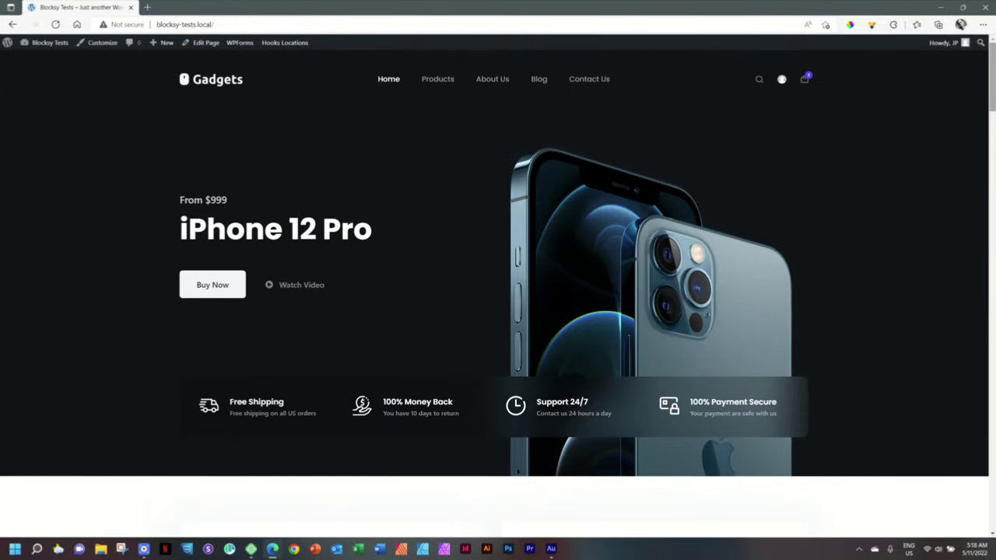
left_click(95, 44)
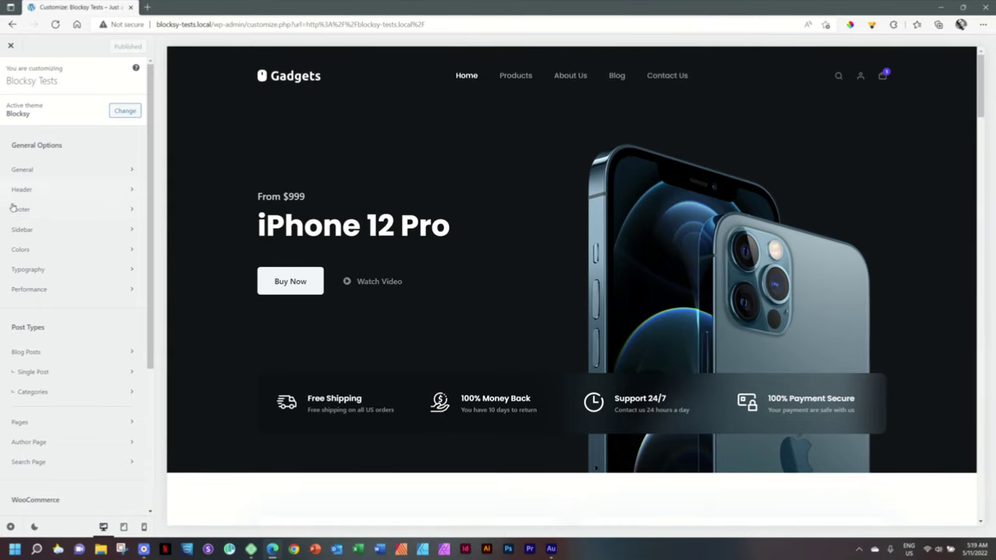
left_click(41, 190)
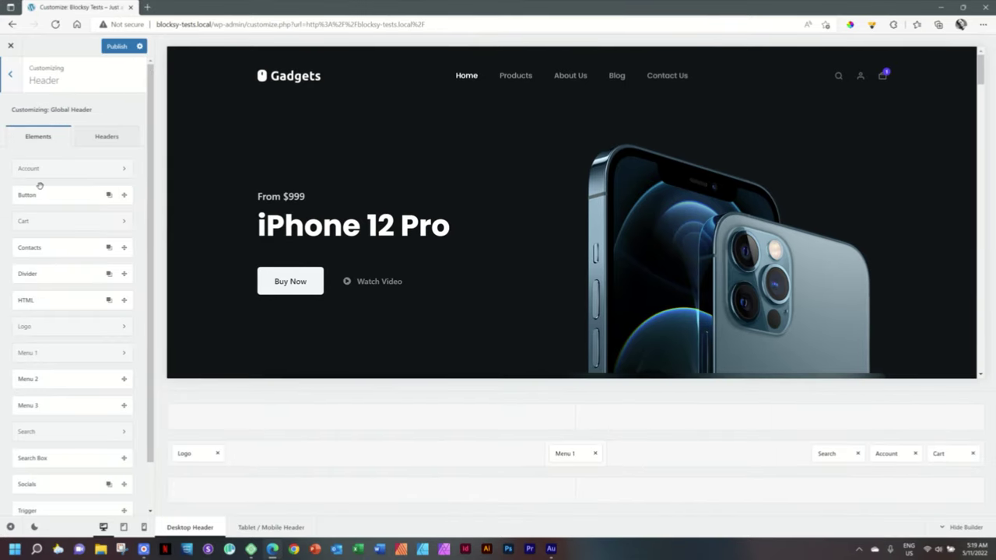
left_click_drag(147, 121, 145, 168)
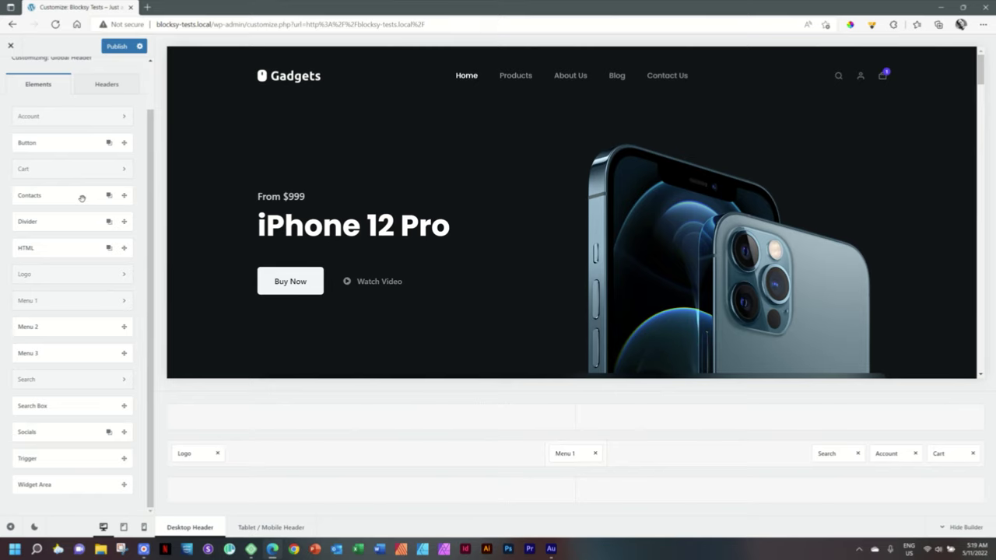
left_click_drag(29, 198, 933, 417)
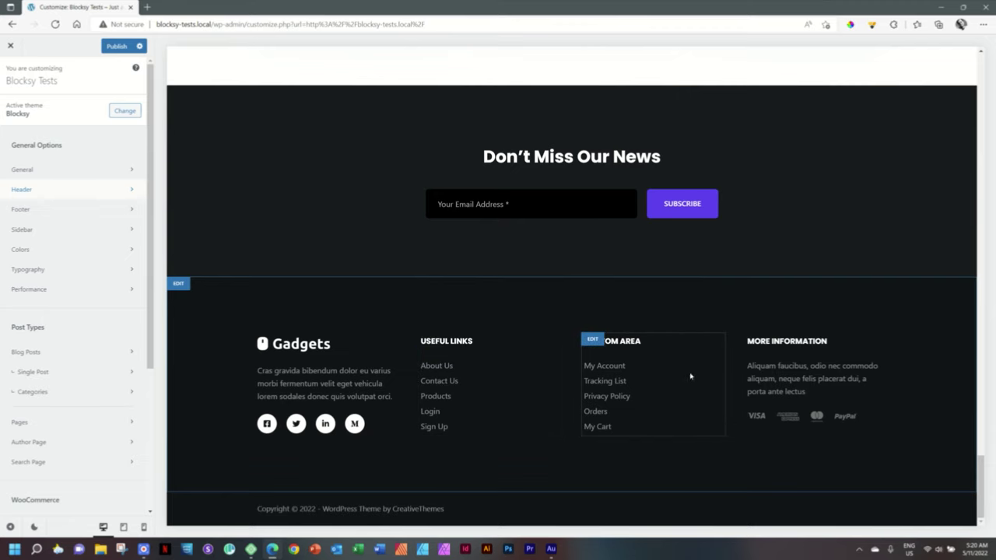
Open the global footer's Widget Area 1 and inspect its description paragraph block.
left_click(24, 210)
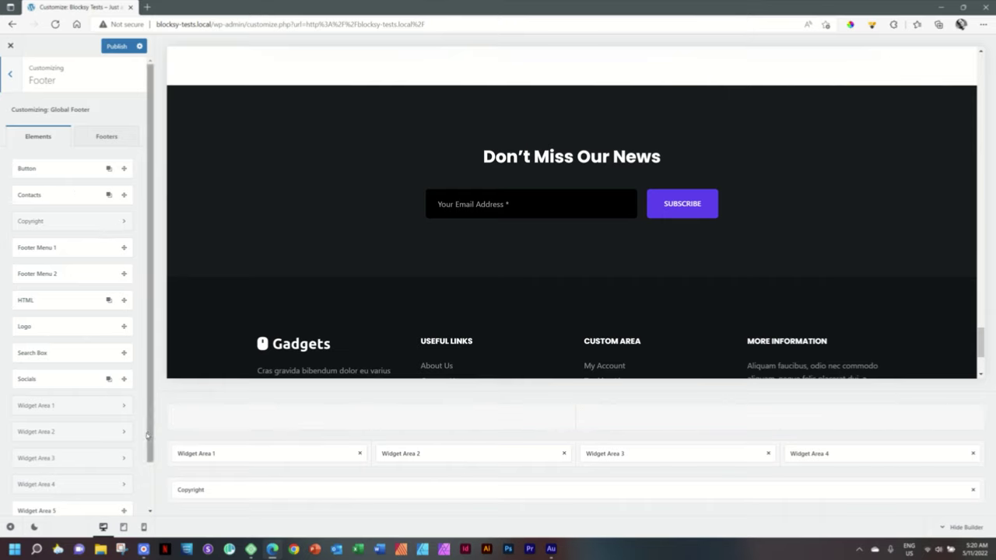
scroll(151, 427, "down", 1)
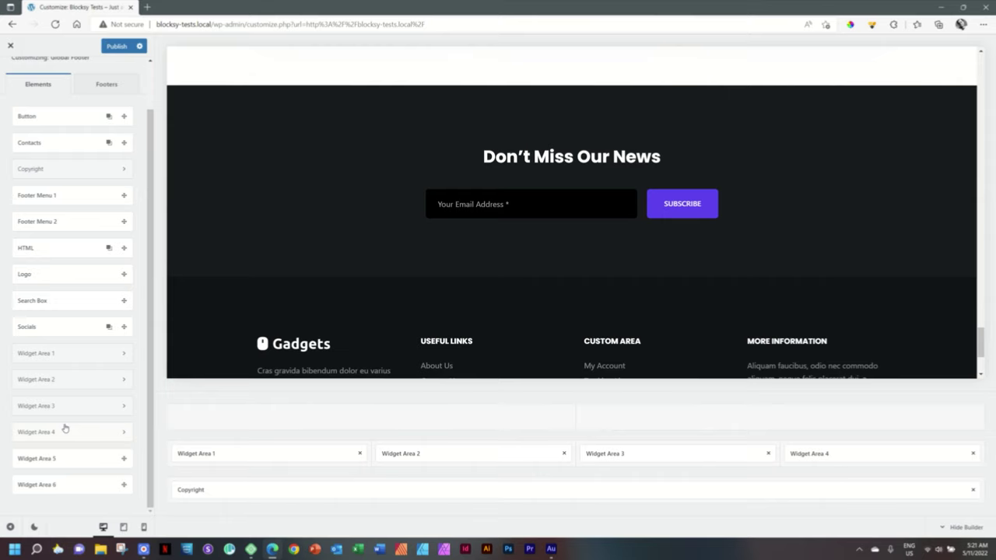
left_click(234, 455)
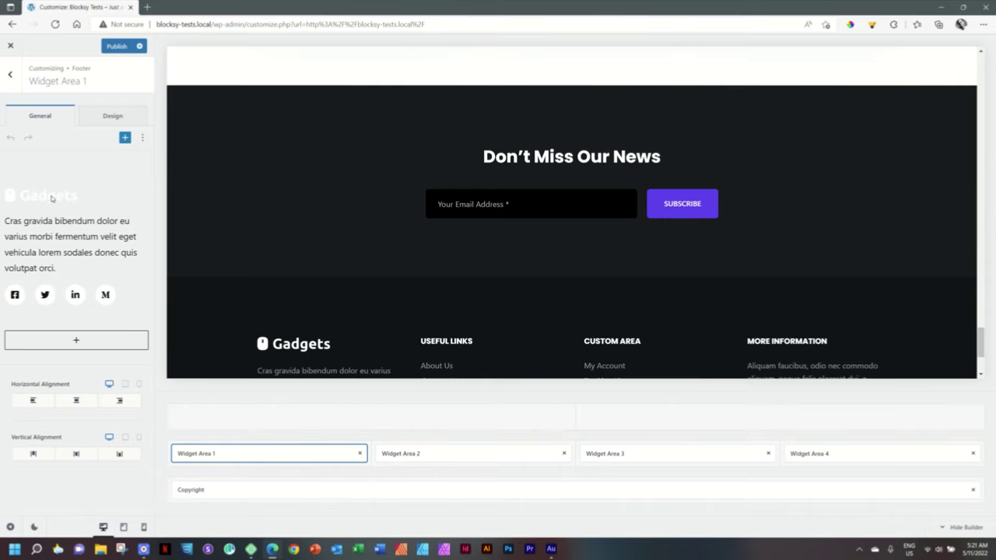
left_click(50, 253)
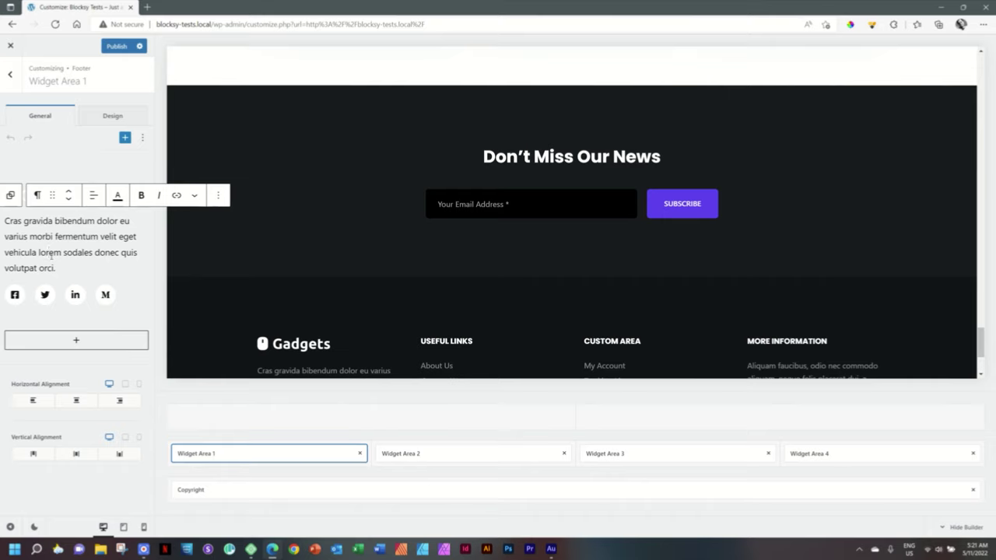
Browse the full library of blocks that can be added to the footer's Widget Area 1.
left_click(76, 342)
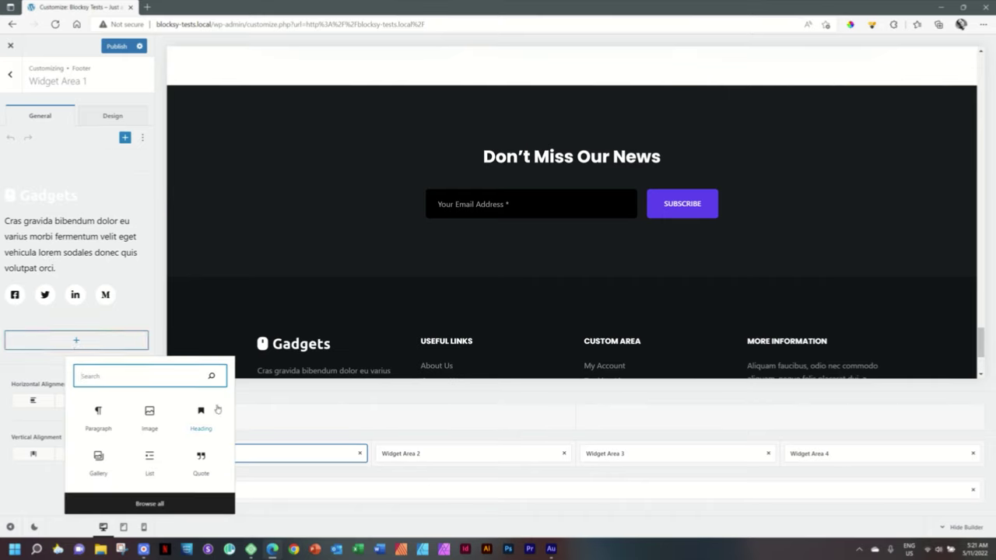
left_click(160, 505)
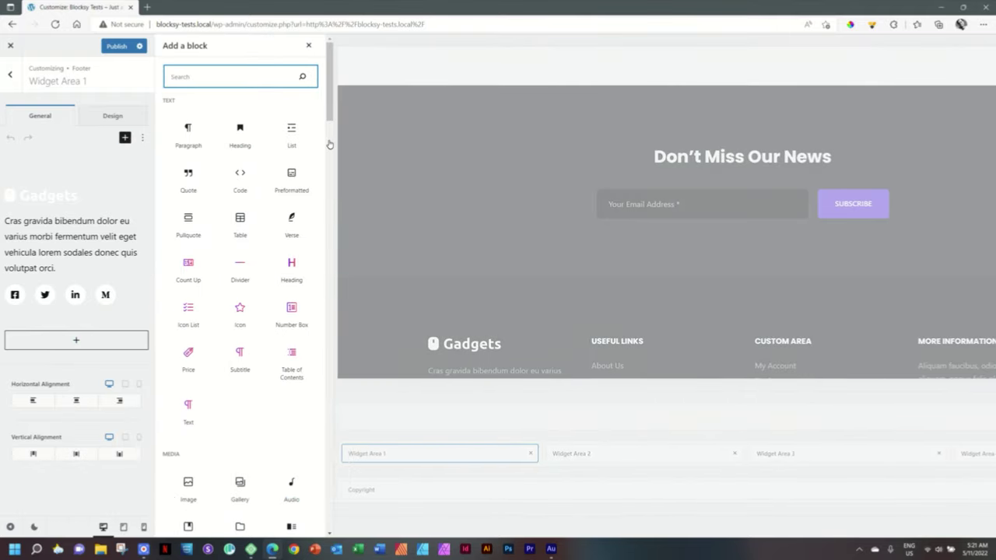
left_click_drag(330, 121, 327, 500)
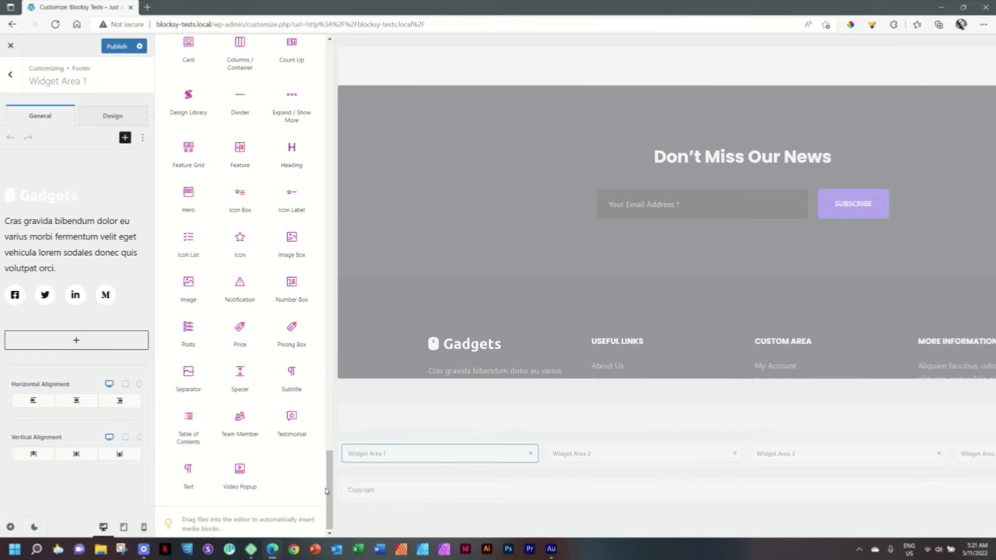